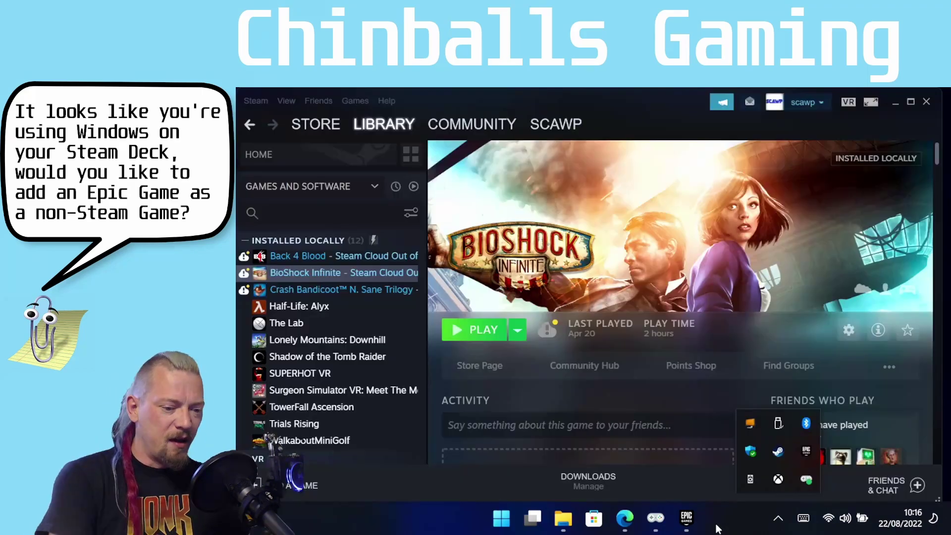
pyautogui.click(355, 101)
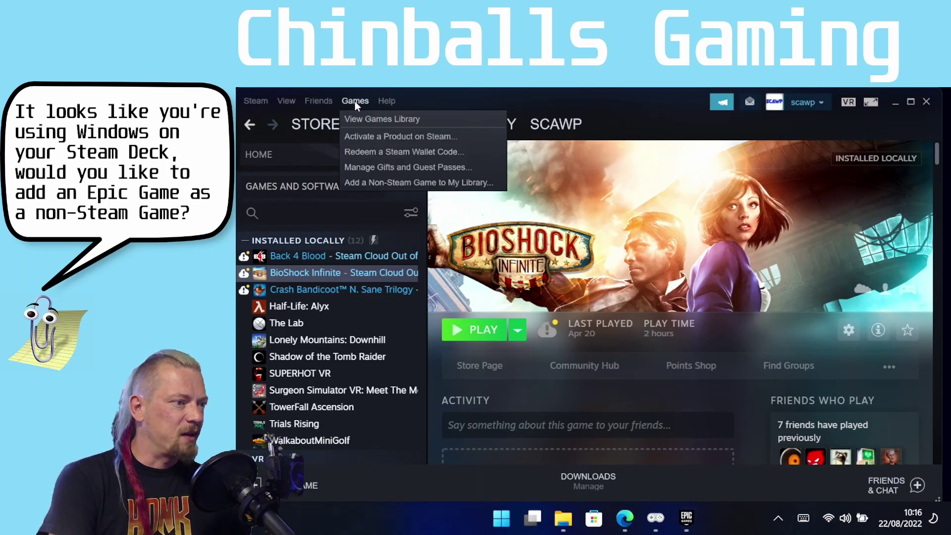
pyautogui.click(379, 183)
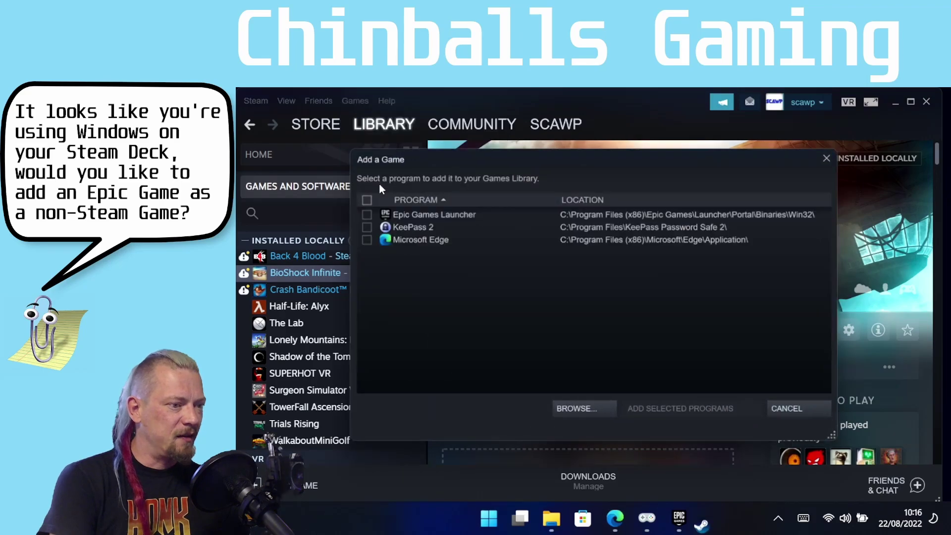
pyautogui.click(594, 409)
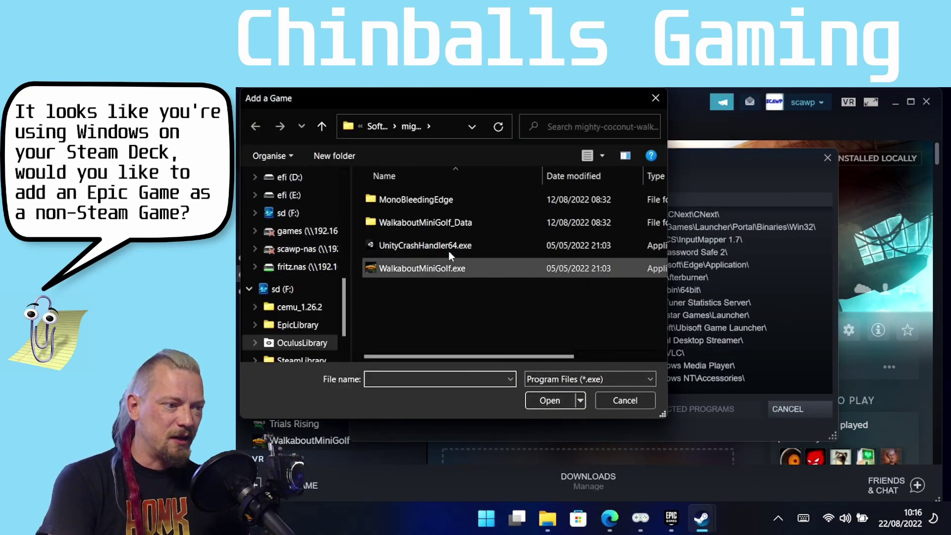
pyautogui.click(299, 326)
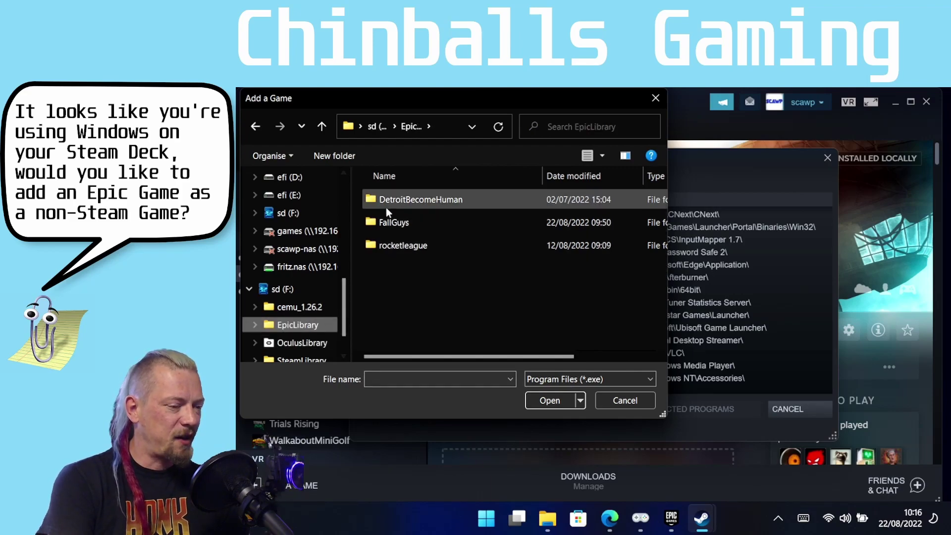
pyautogui.doubleClick(409, 200)
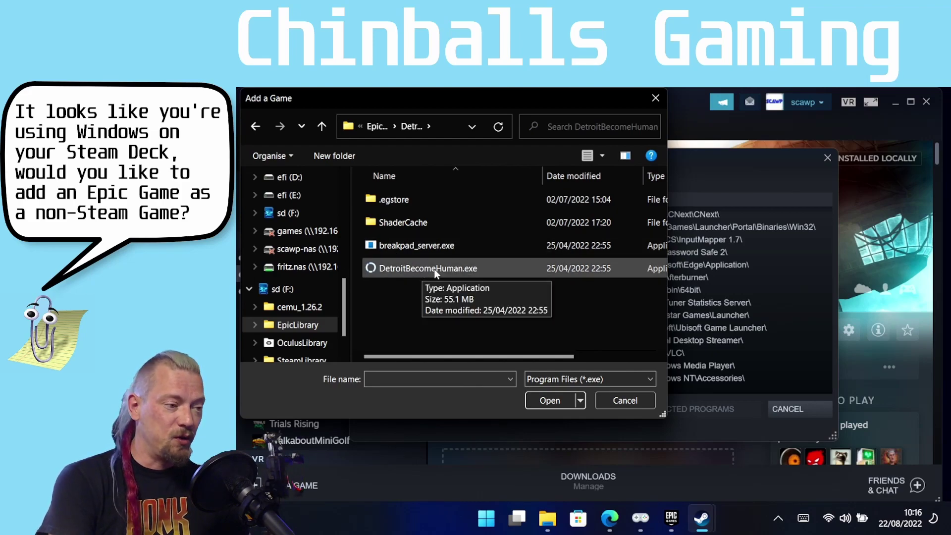
pyautogui.click(298, 325)
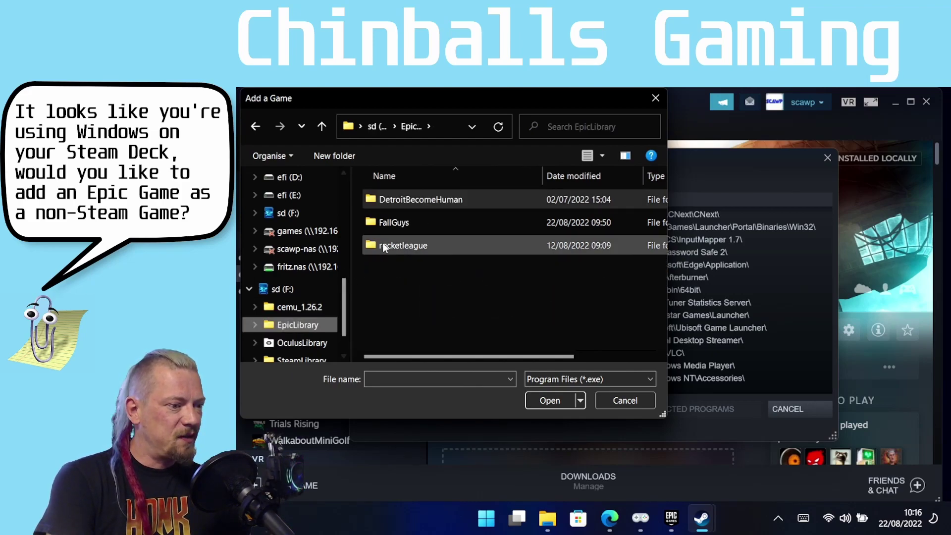
pyautogui.doubleClick(384, 221)
pyautogui.scroll(-1, 404, 257)
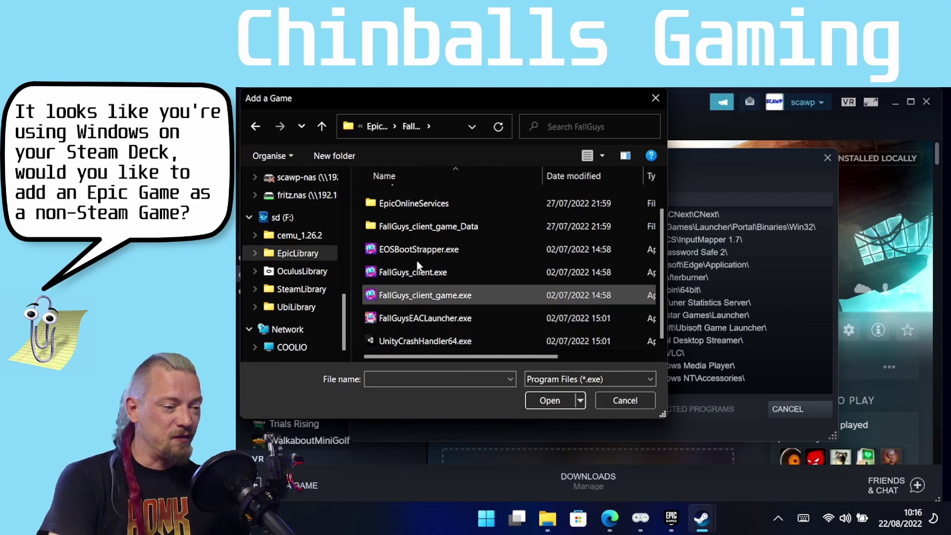
pyautogui.click(614, 402)
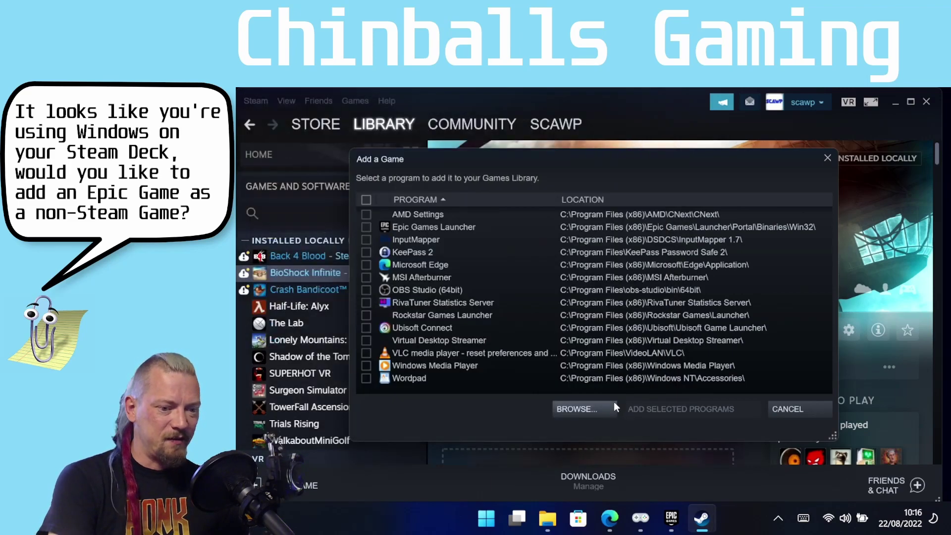
# - Close the Add a Game window and create Epic desktop shortcuts for Rocket League and Fall Guys
pyautogui.click(789, 410)
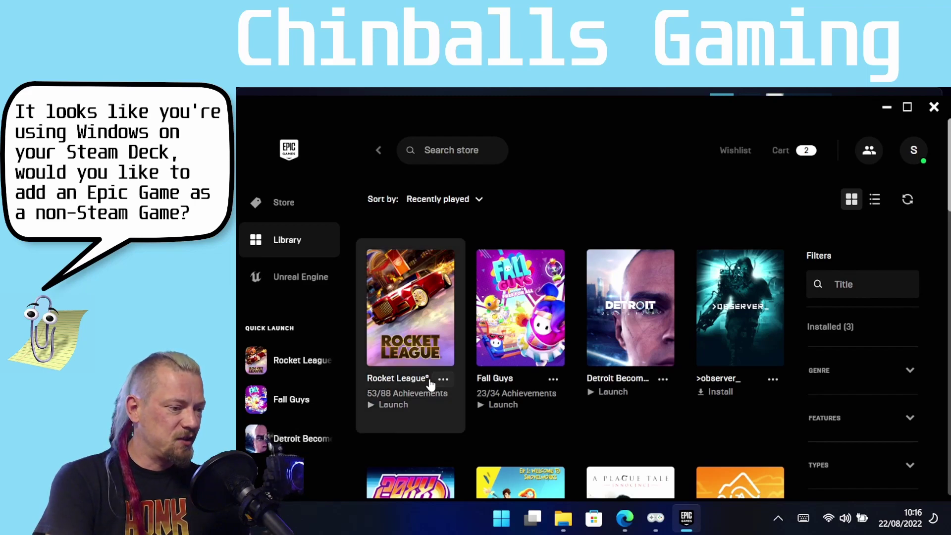
pyautogui.click(443, 381)
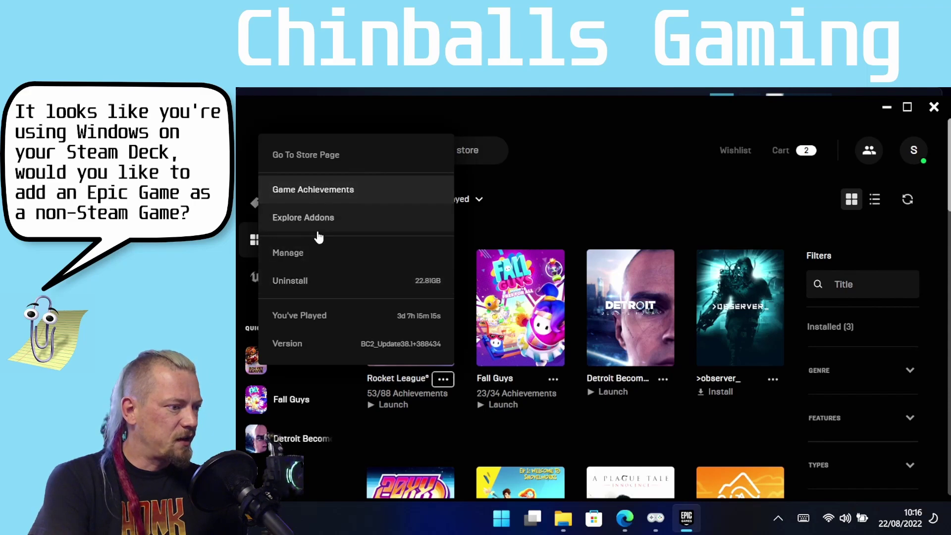
pyautogui.click(309, 254)
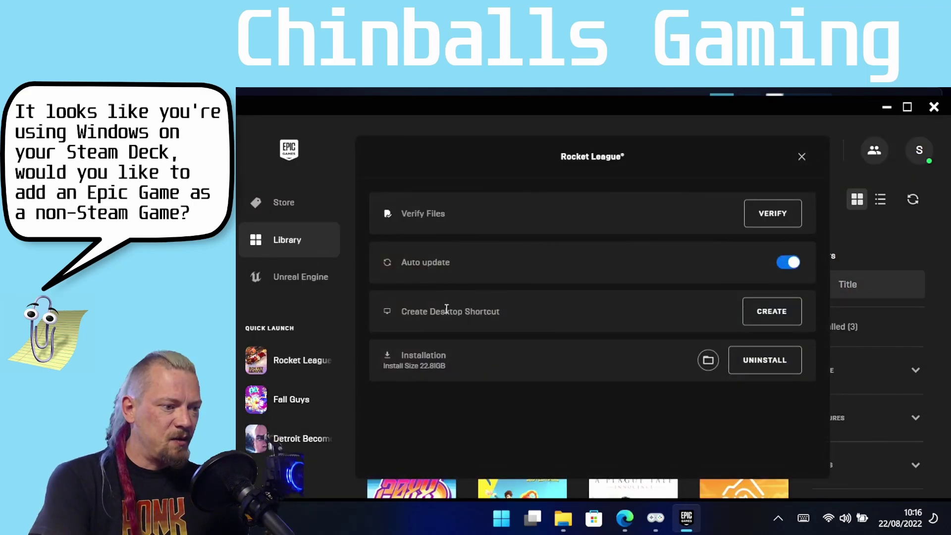
pyautogui.click(772, 317)
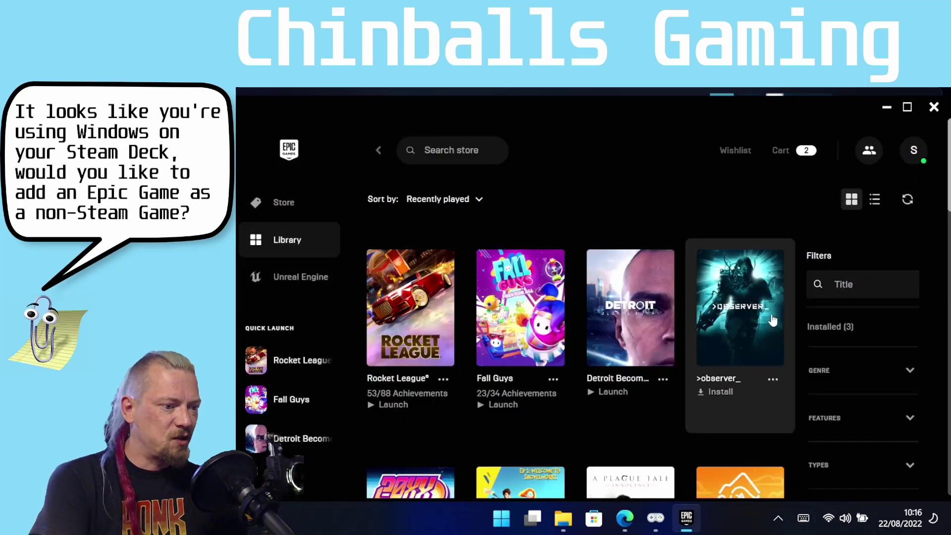
pyautogui.click(553, 380)
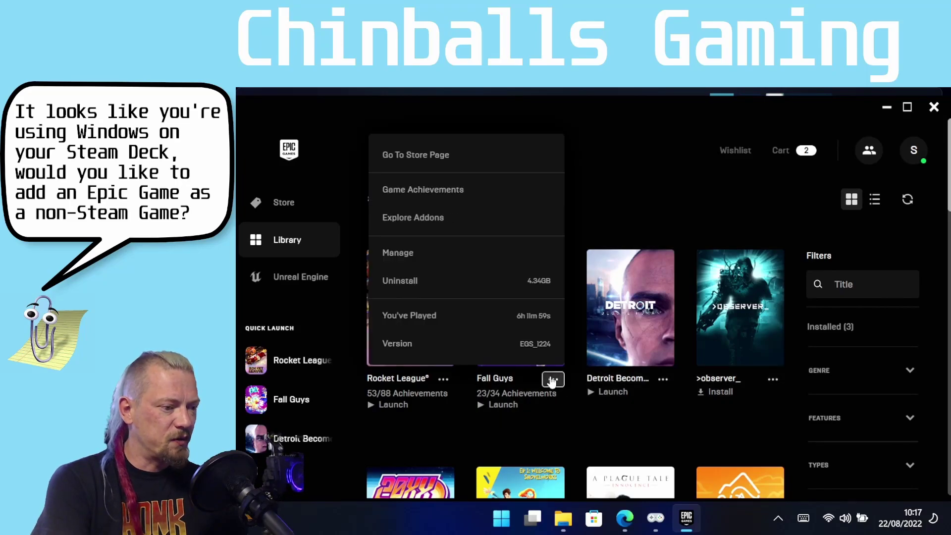
pyautogui.click(397, 253)
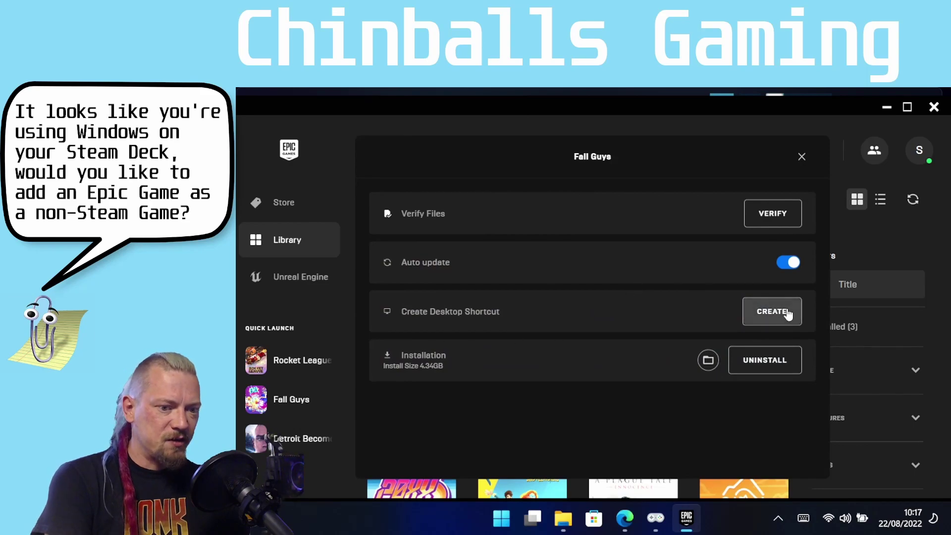
pyautogui.click(781, 314)
# - Try adding the Desktop Fall Guys shortcut as a non-Steam game and dismiss the 'Catastrophic failure' error
pyautogui.click(687, 518)
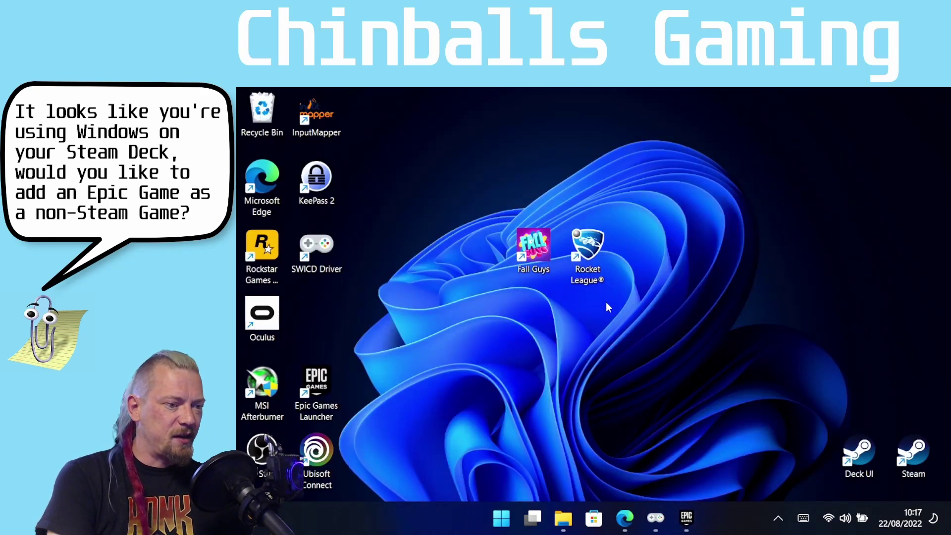
pyautogui.click(655, 518)
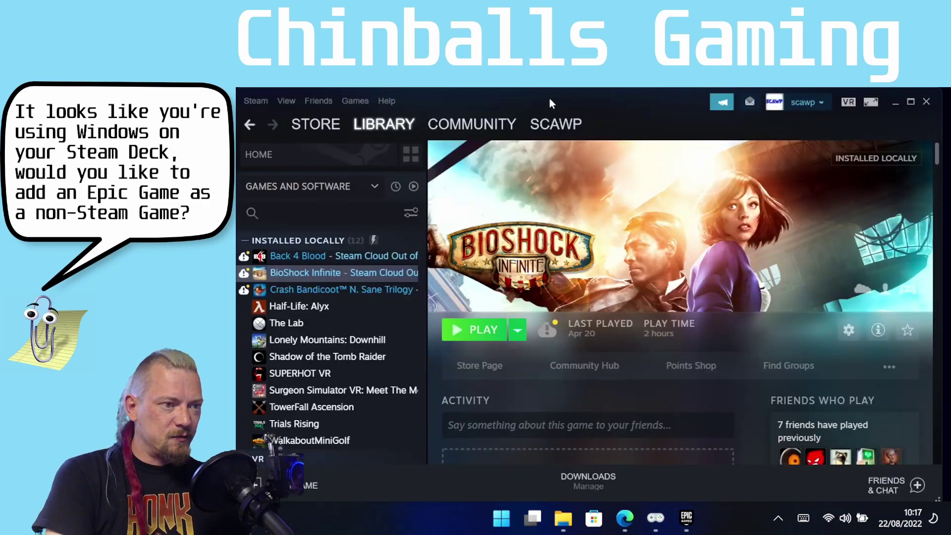
pyautogui.click(358, 101)
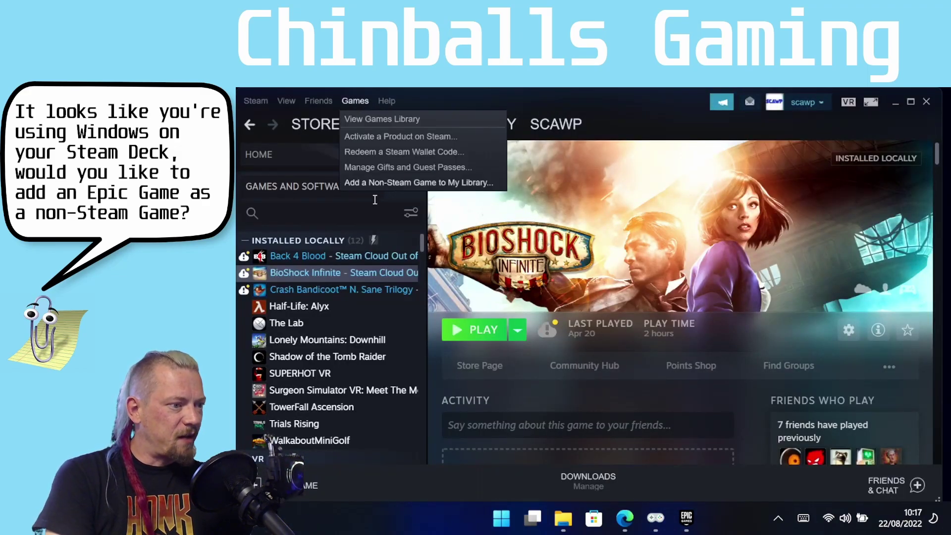
pyautogui.click(376, 183)
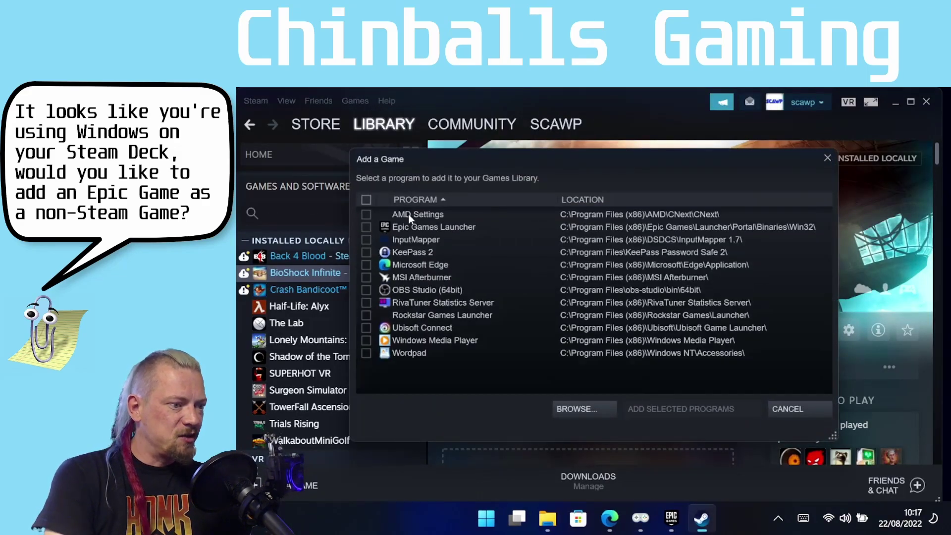
pyautogui.click(574, 409)
pyautogui.click(331, 213)
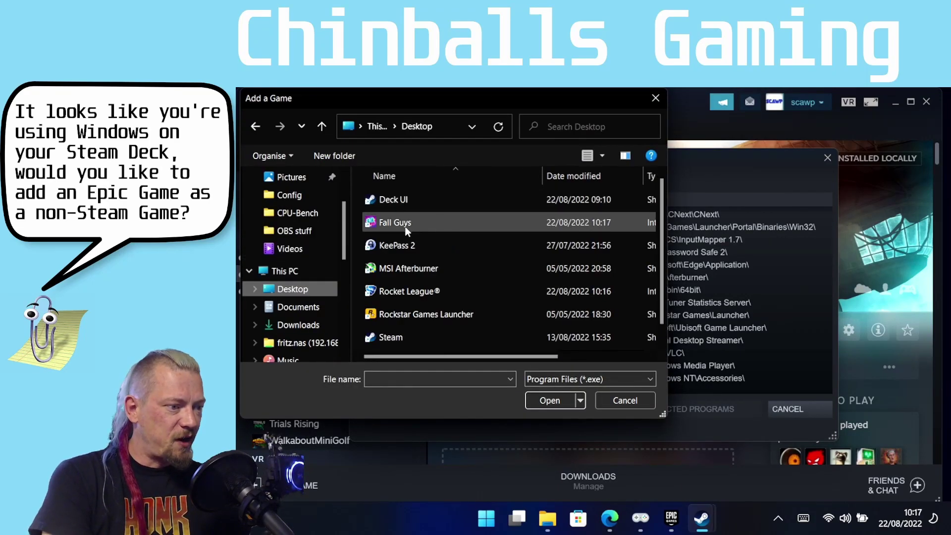
pyautogui.click(405, 228)
pyautogui.click(545, 402)
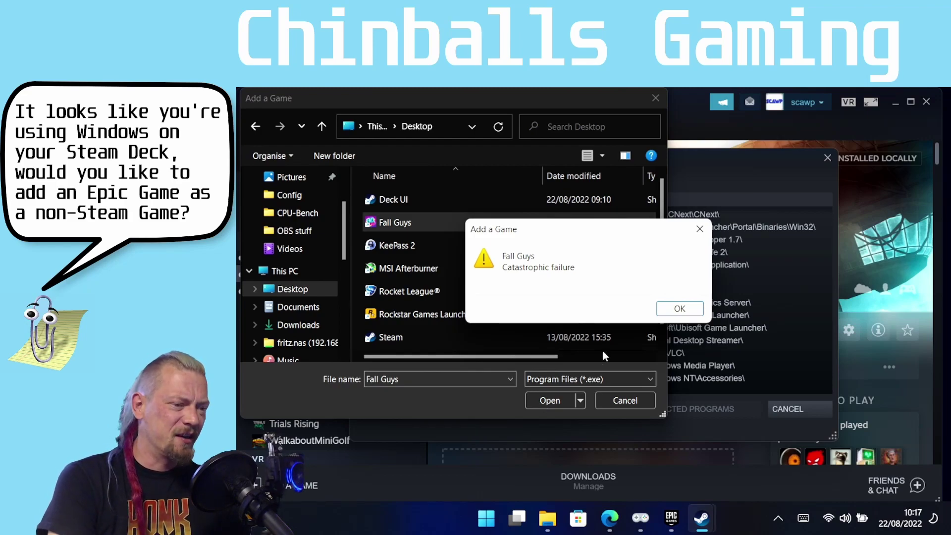
pyautogui.click(675, 309)
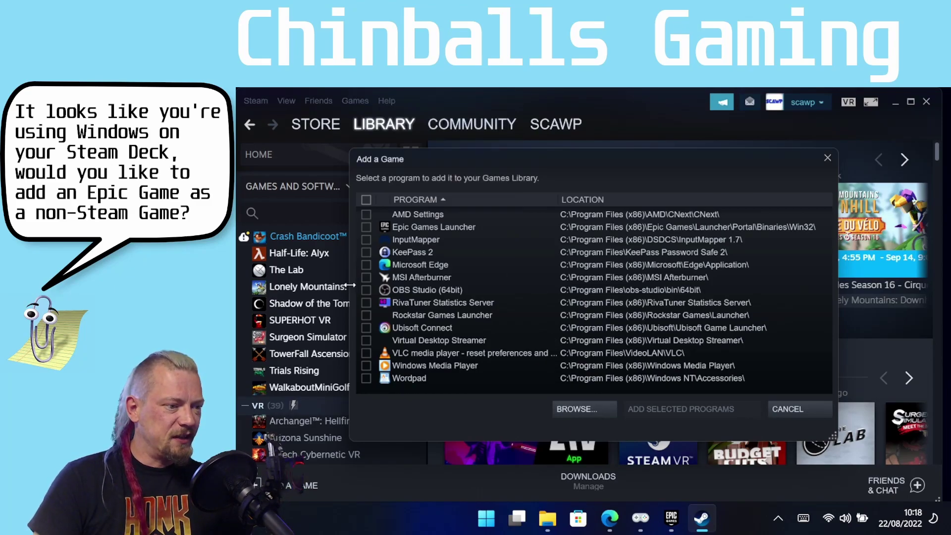
# - Add Microsoft Edge and Wordpad to the library and open the Microsoft Edge page
pyautogui.click(367, 266)
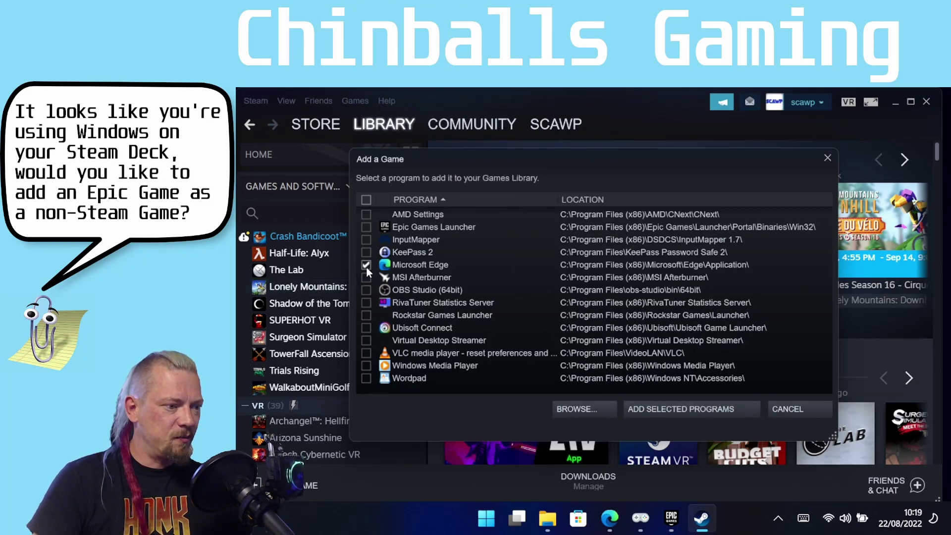
pyautogui.click(367, 380)
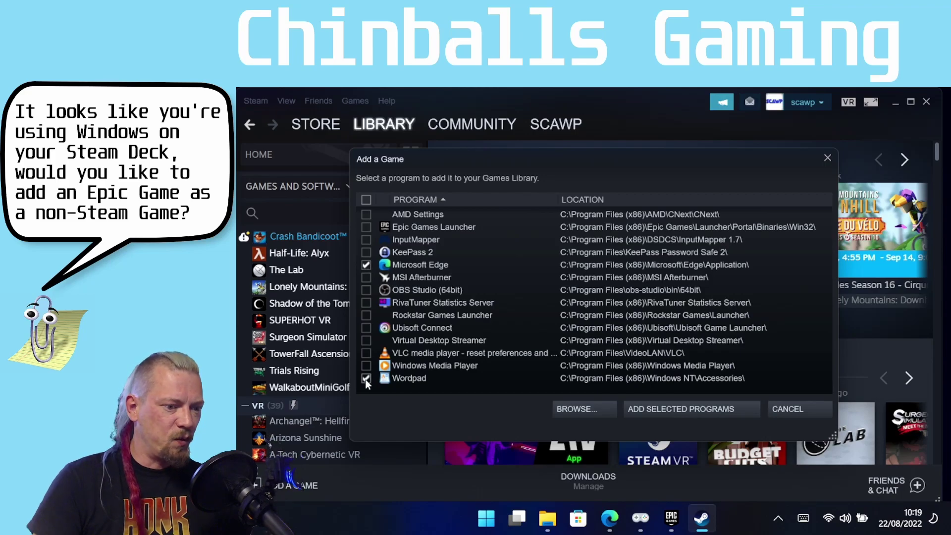
pyautogui.click(671, 409)
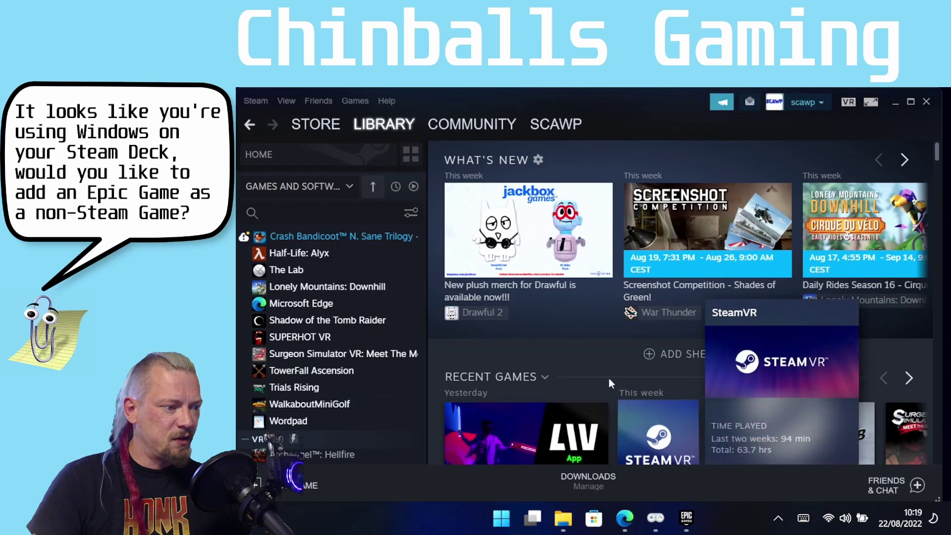
pyautogui.click(308, 304)
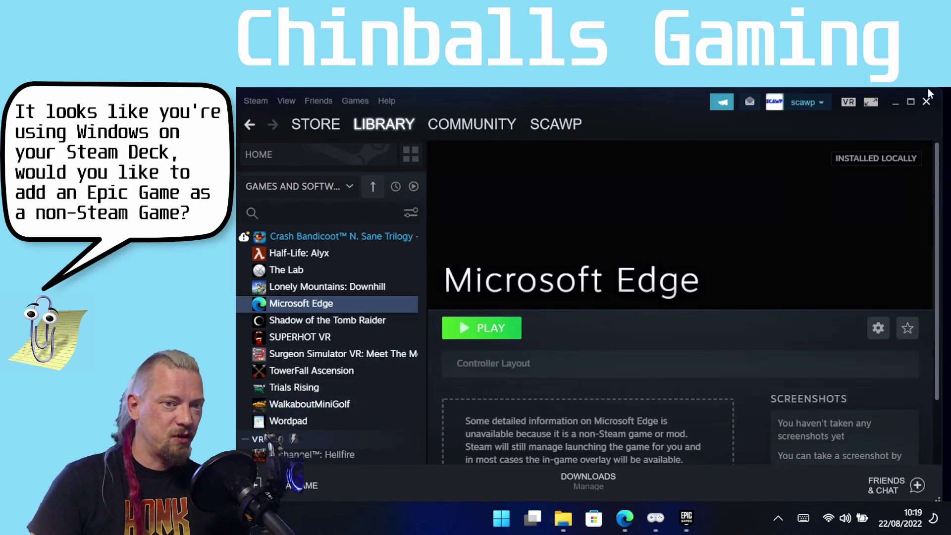
# - Open the Fall Guys desktop shortcut's Properties and select its entire Epic launch URL
pyautogui.click(895, 102)
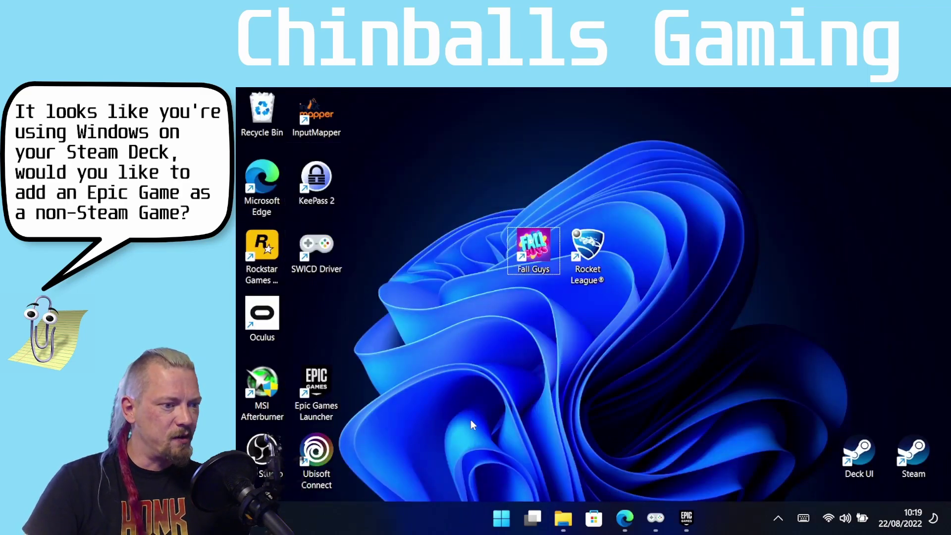
pyautogui.click(527, 261)
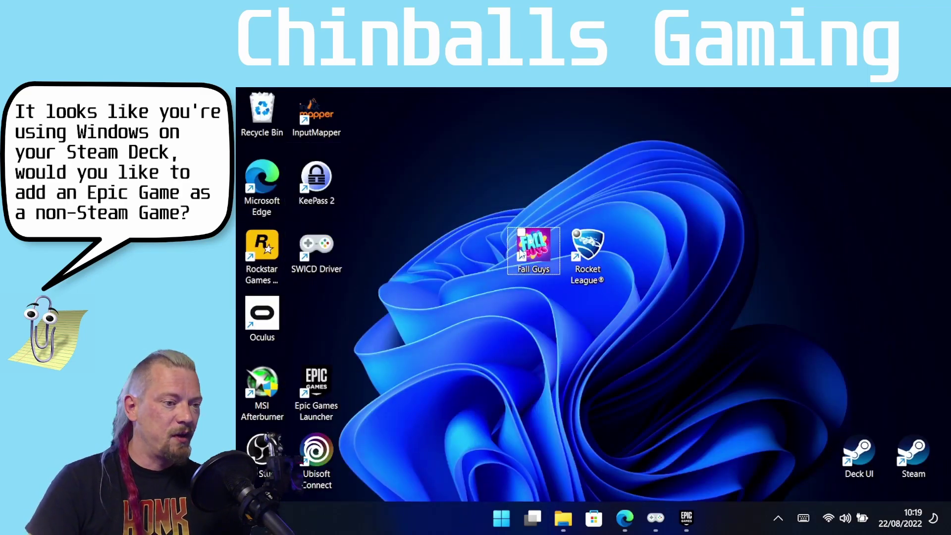
pyautogui.rightClick(538, 251)
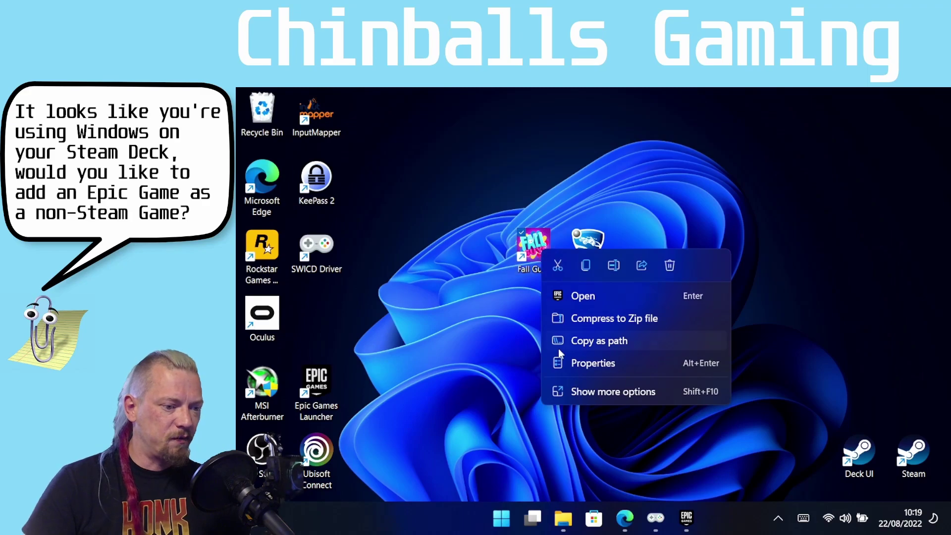
pyautogui.click(577, 363)
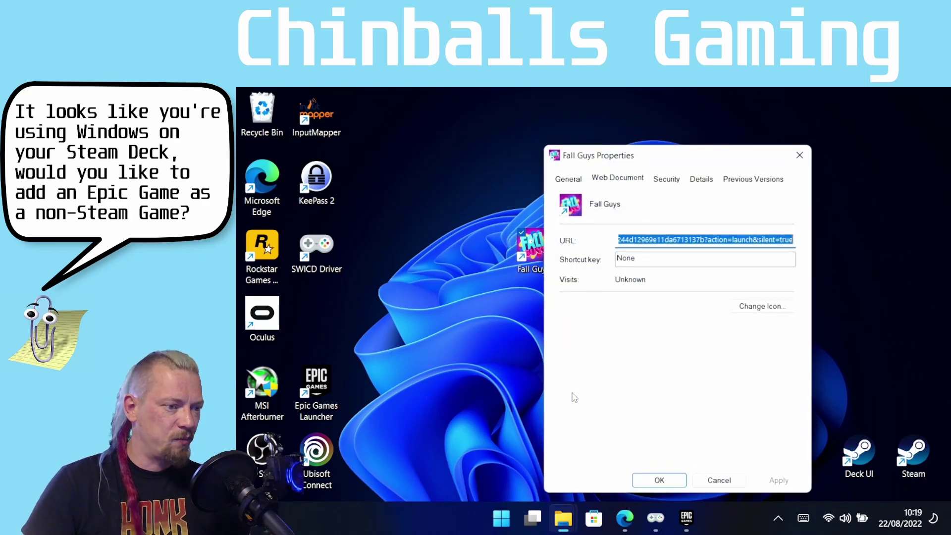
pyautogui.click(650, 239)
pyautogui.doubleClick(649, 239)
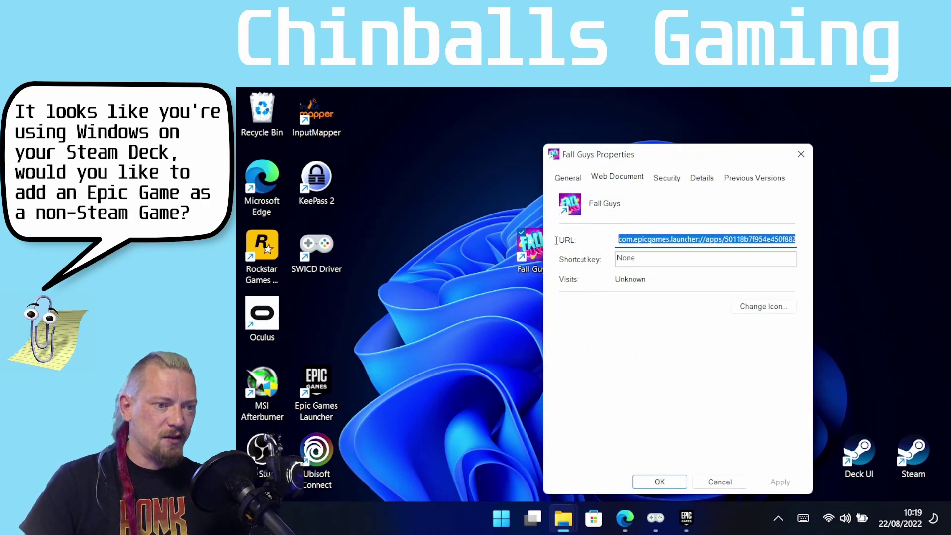
pyautogui.click(680, 239)
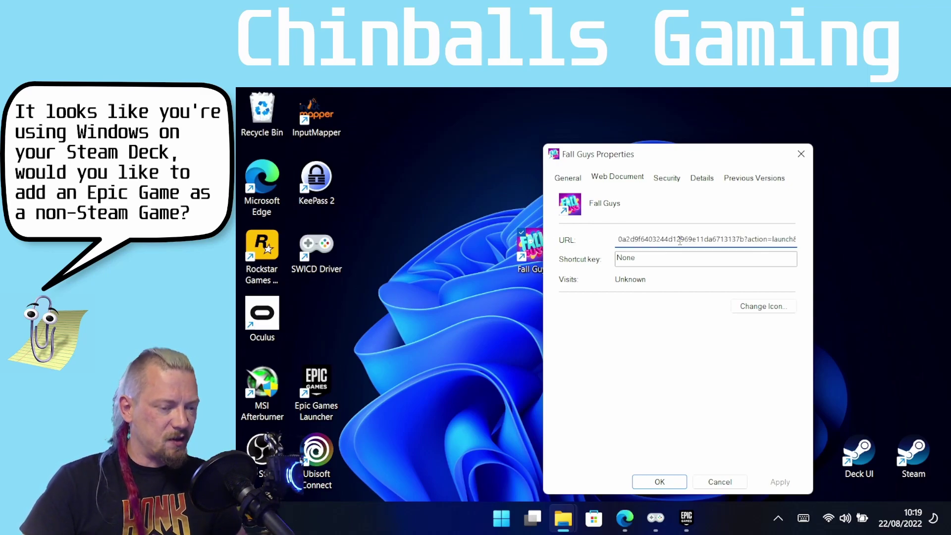
pyautogui.doubleClick(680, 240)
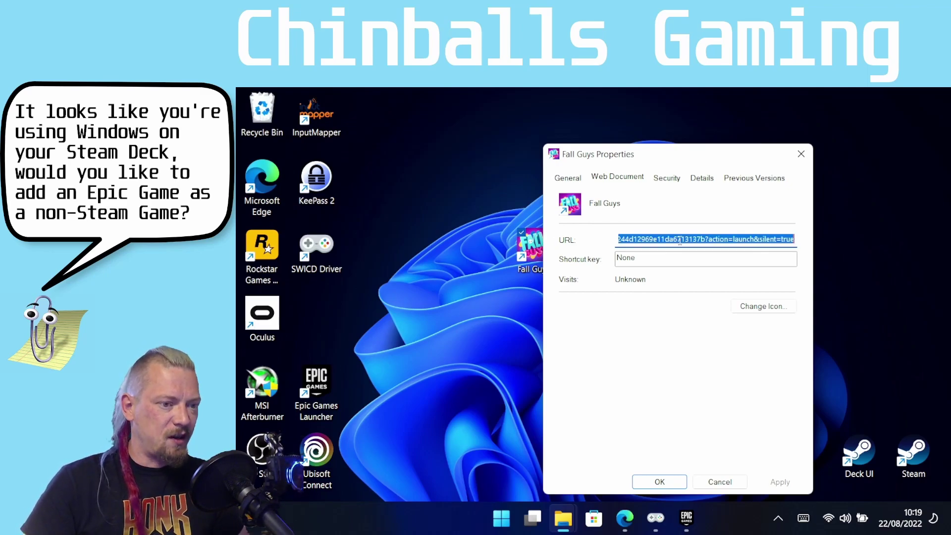
# - Close the shortcut properties and open the Microsoft Edge entry's properties in Steam
pyautogui.click(668, 485)
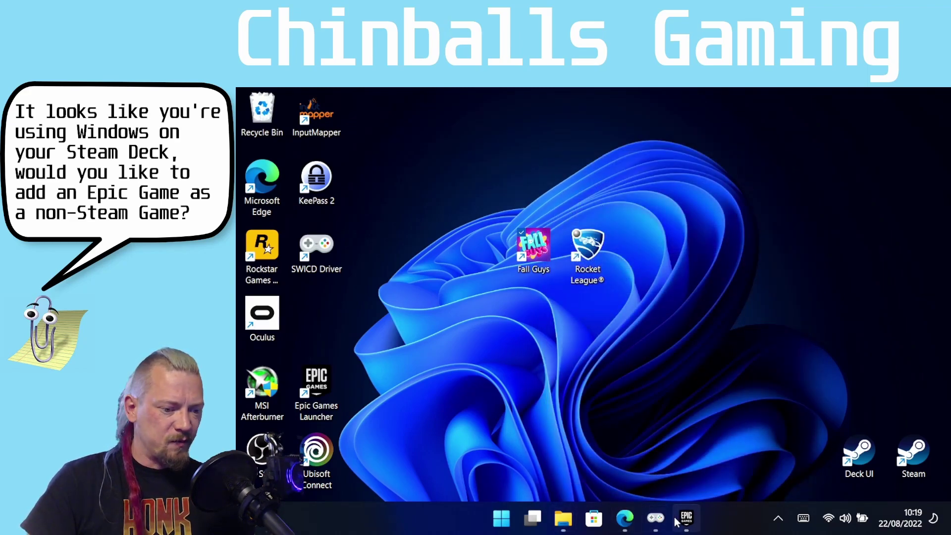
pyautogui.click(779, 519)
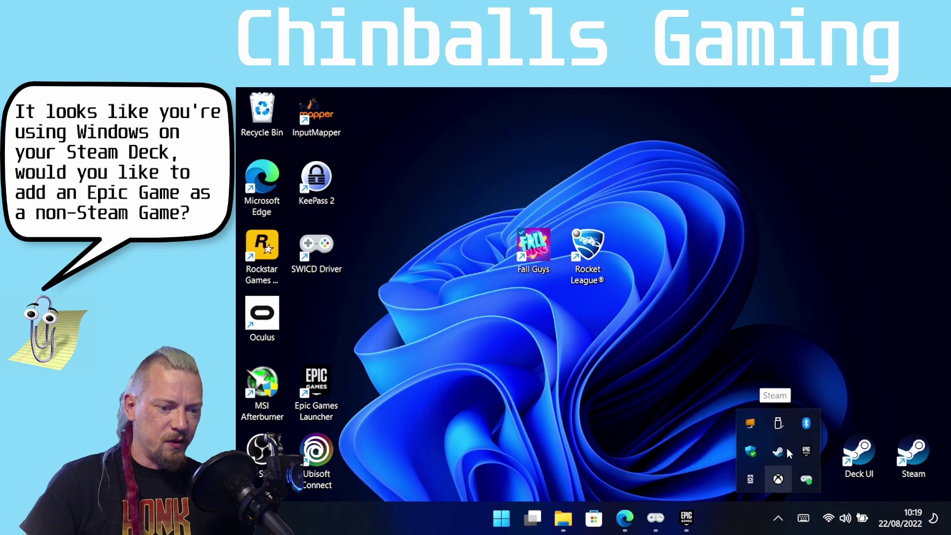
pyautogui.click(778, 451)
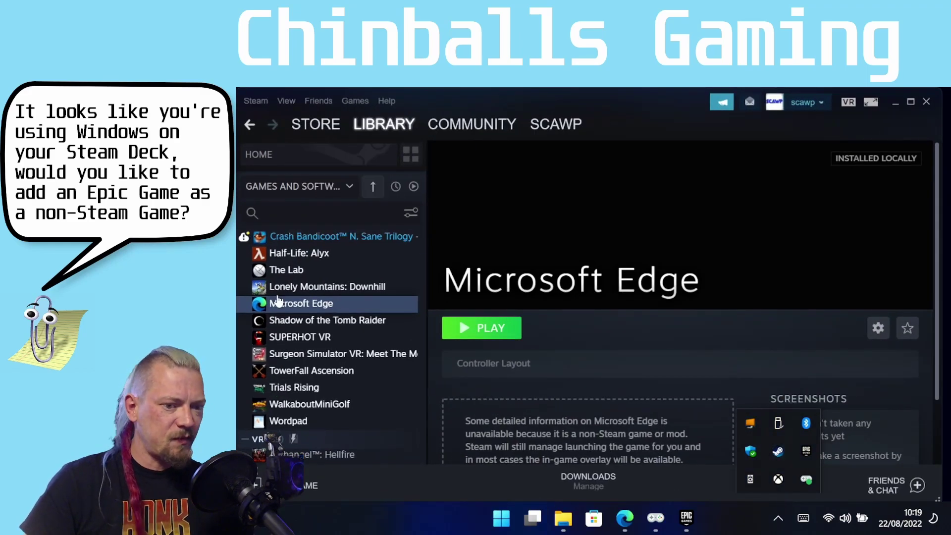
pyautogui.click(828, 312)
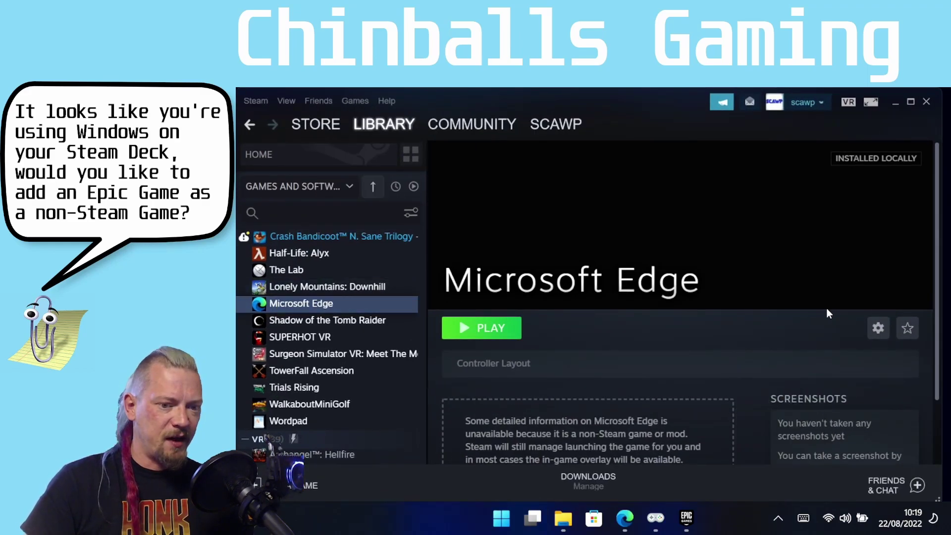
pyautogui.click(876, 329)
pyautogui.click(808, 427)
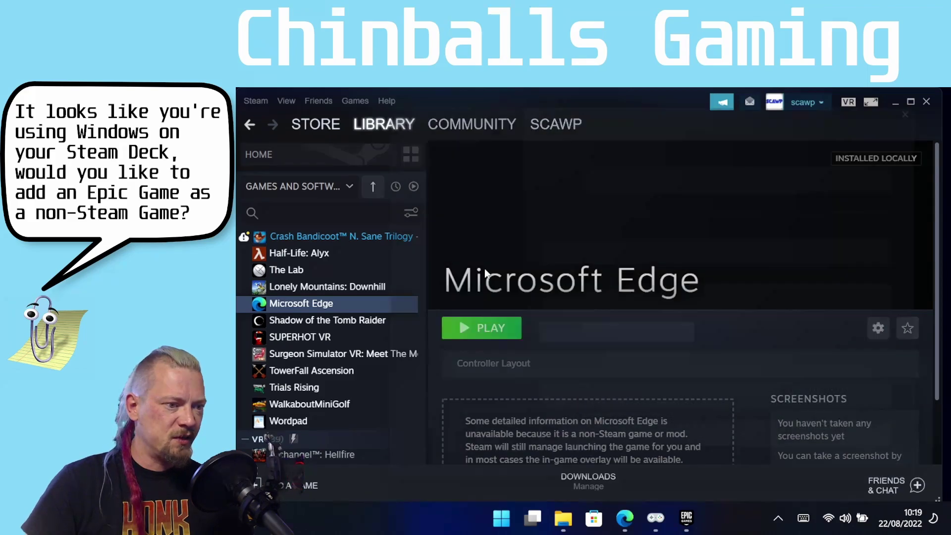
# - Clear Start In, set Target to the Fall Guys Epic URL, and rename the entry 'Fall Guys'
pyautogui.tripleClick(597, 308)
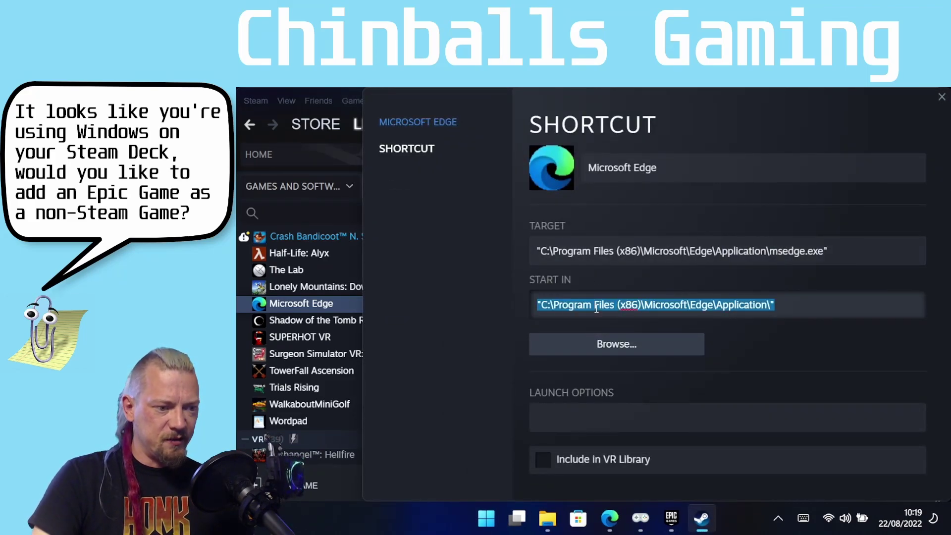
pyautogui.press('BackSpace')
pyautogui.tripleClick(585, 252)
pyautogui.press('BackSpace')
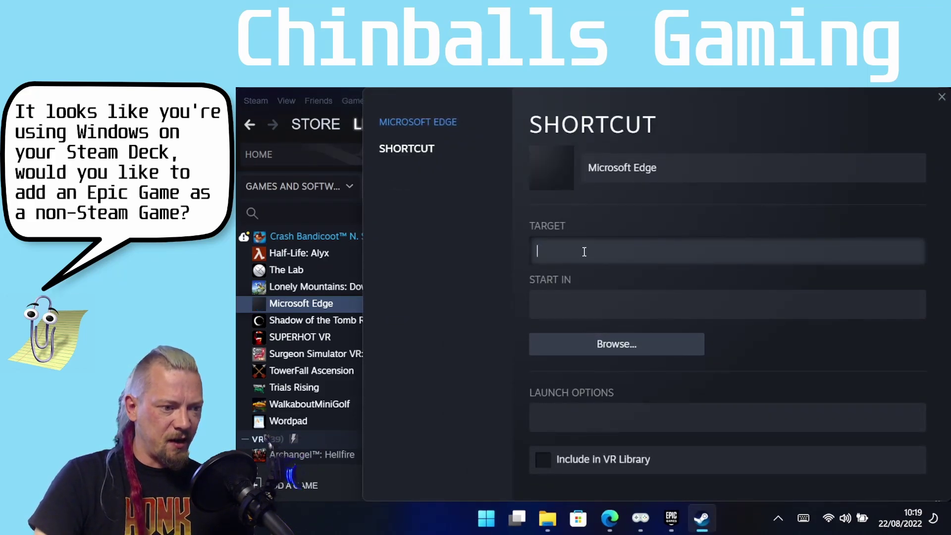
pyautogui.hotkey('ctrl', 'v')
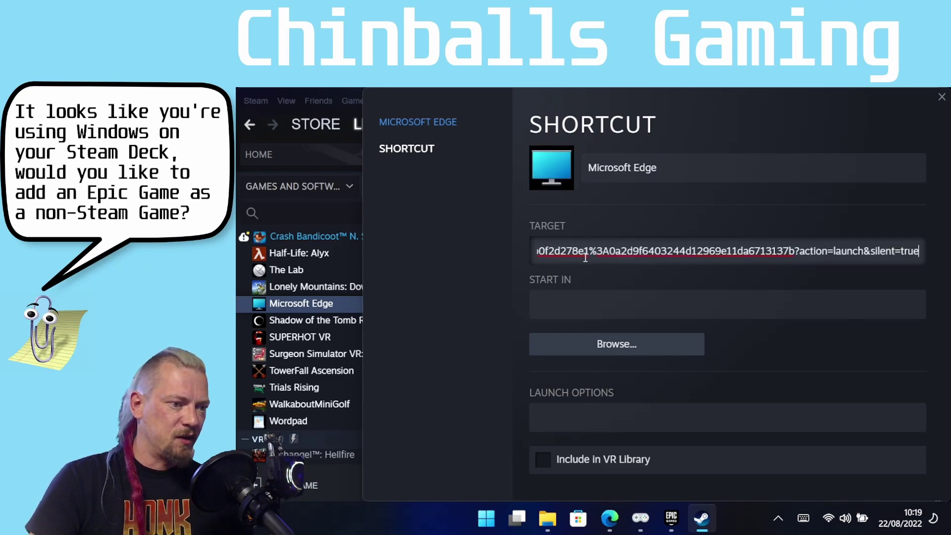
pyautogui.moveTo(573, 251); pyautogui.dragTo(448, 249)
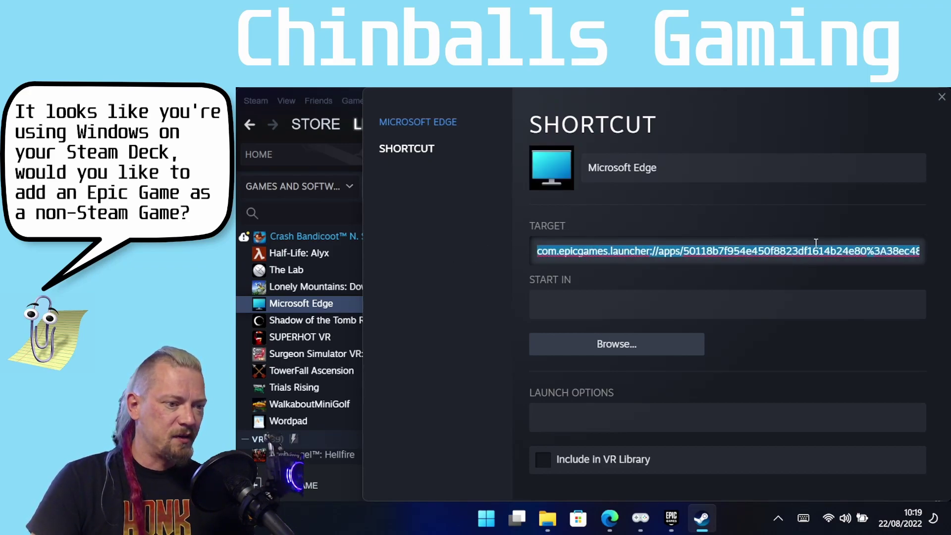
pyautogui.moveTo(670, 178); pyautogui.dragTo(443, 174)
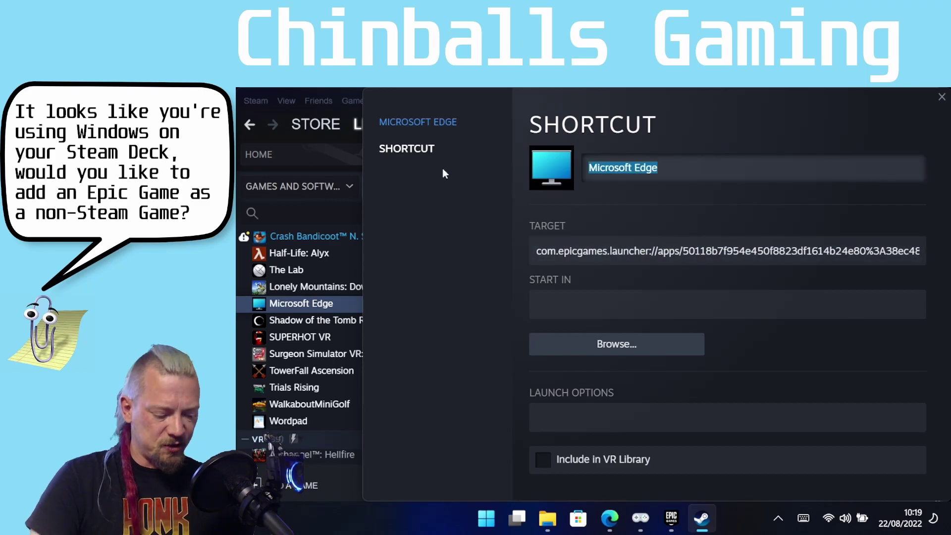
pyautogui.write('Fall')
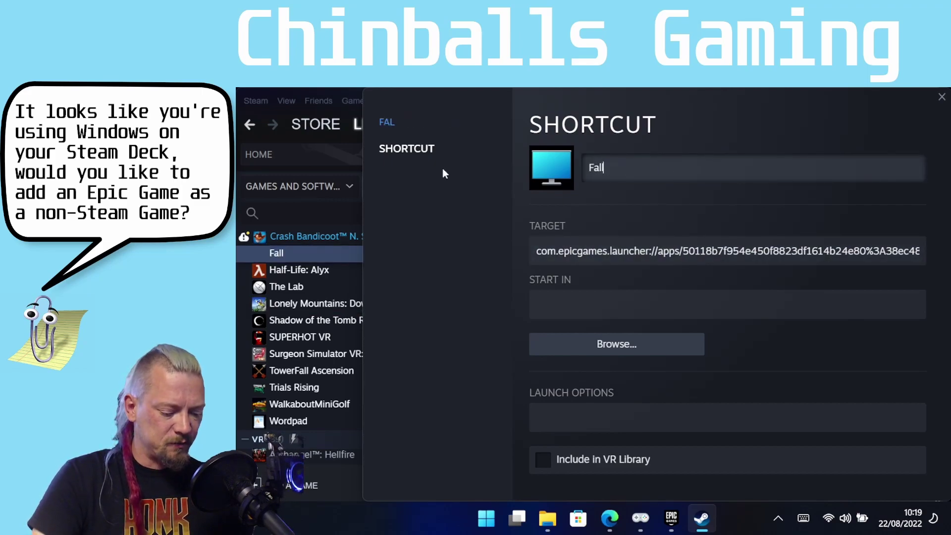
pyautogui.write(' Guys')
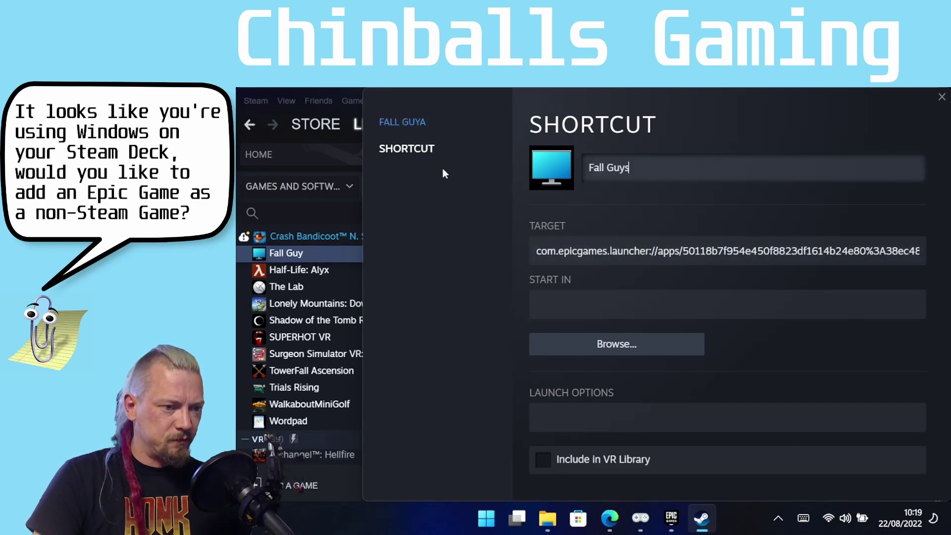
pyautogui.click(940, 99)
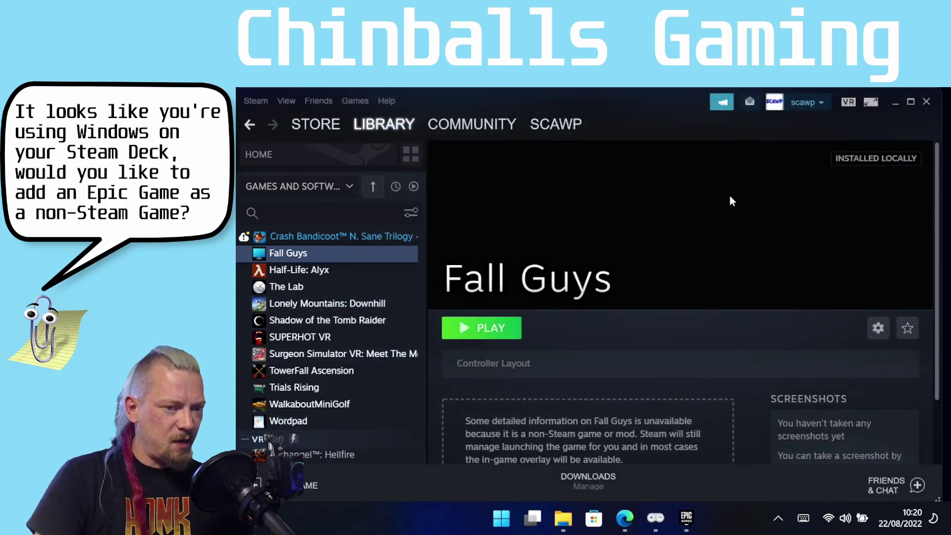
pyautogui.click(892, 101)
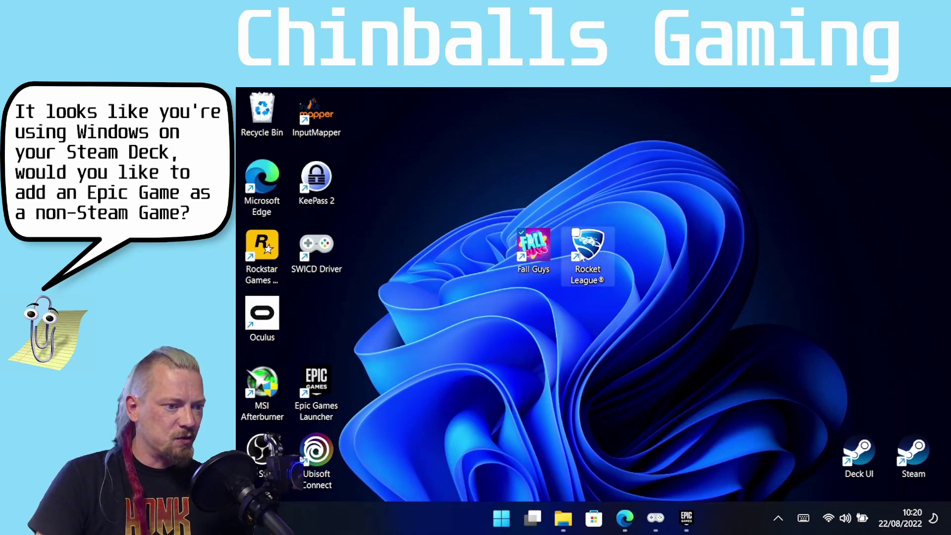
# - View the Rocket League shortcut's Properties to copy its Epic launch URL, then close it
pyautogui.rightClick(586, 252)
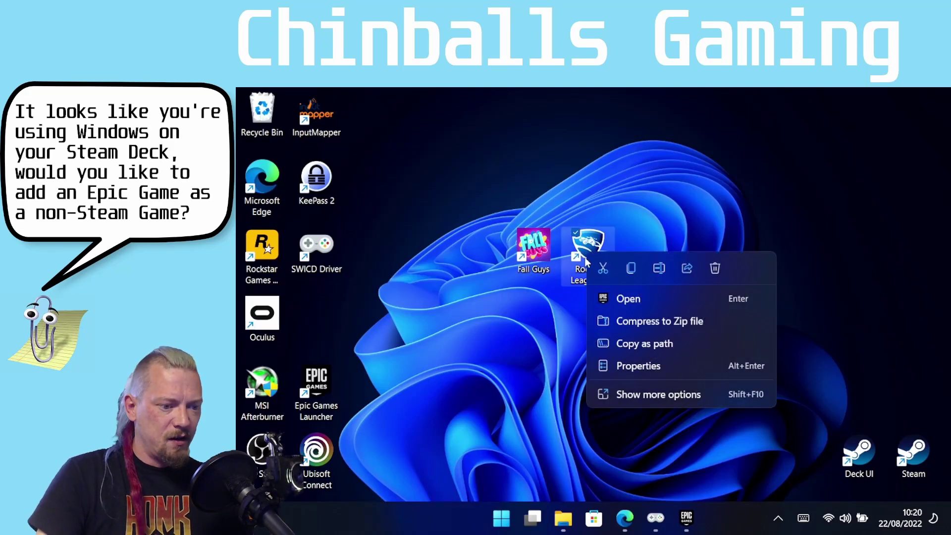
pyautogui.click(631, 365)
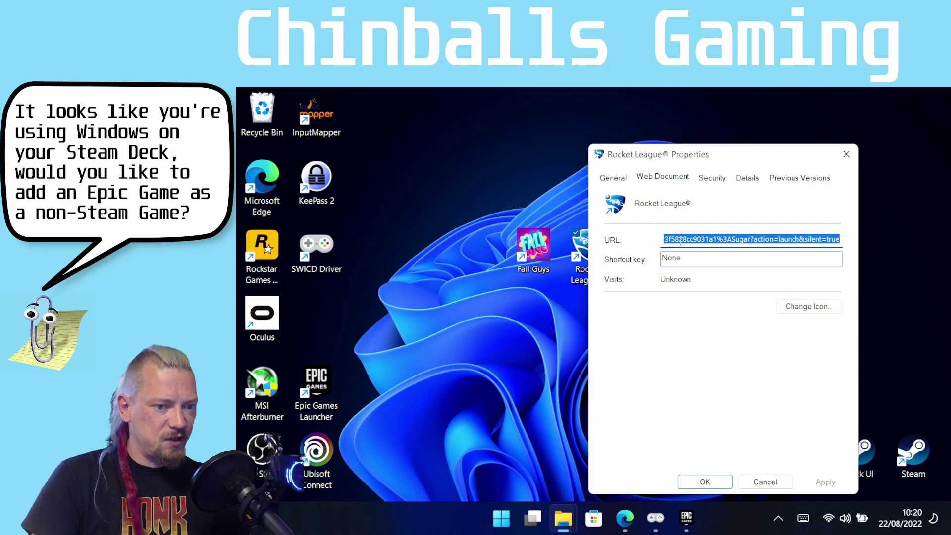
pyautogui.click(712, 482)
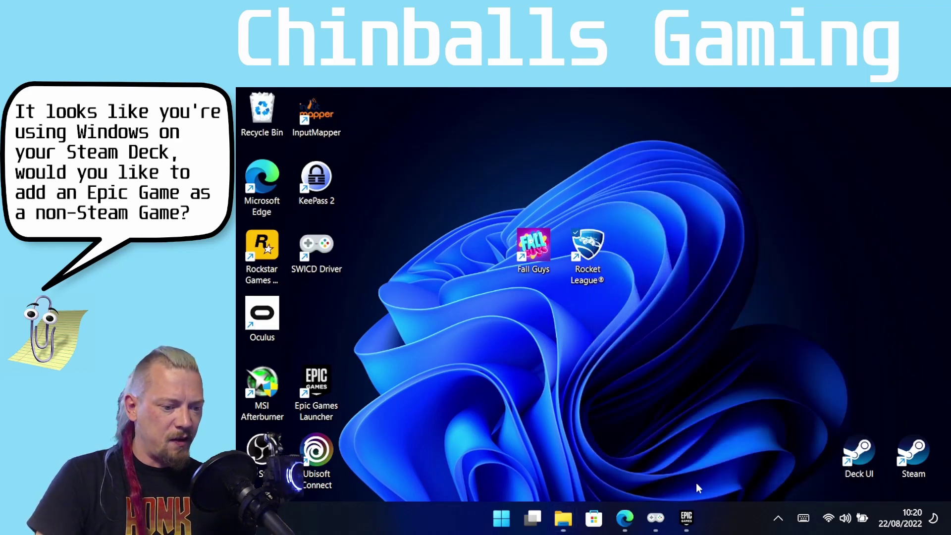
# - Restore Steam from the tray and open the Wordpad entry's properties
pyautogui.click(778, 519)
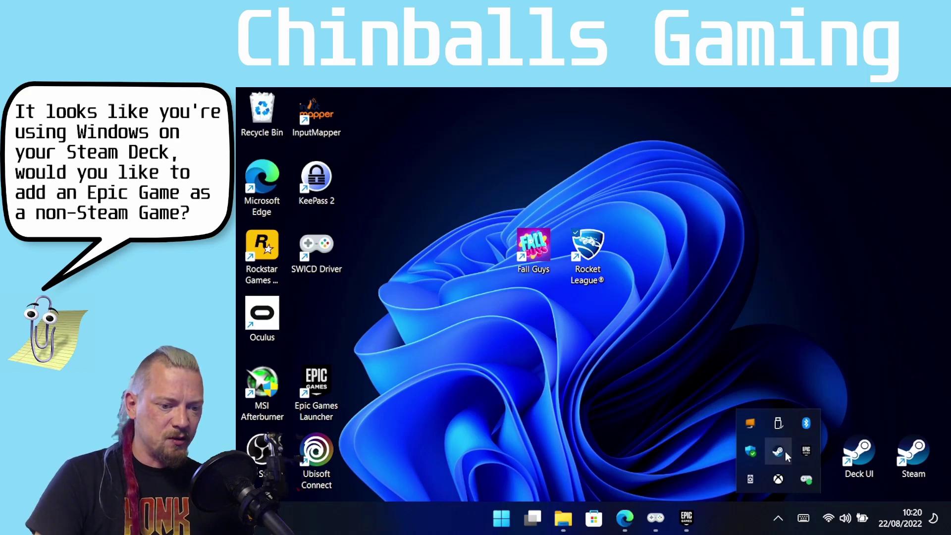
pyautogui.click(785, 450)
pyautogui.click(301, 421)
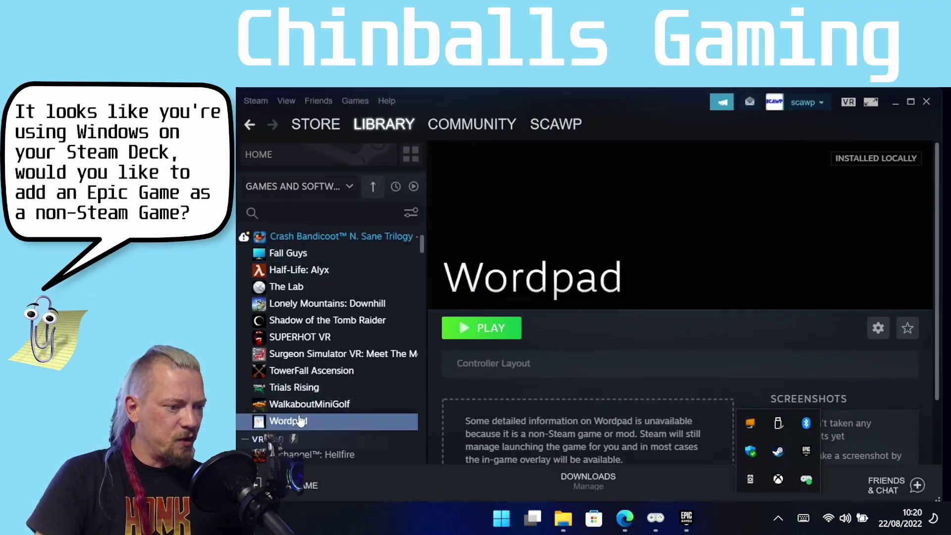
pyautogui.click(878, 328)
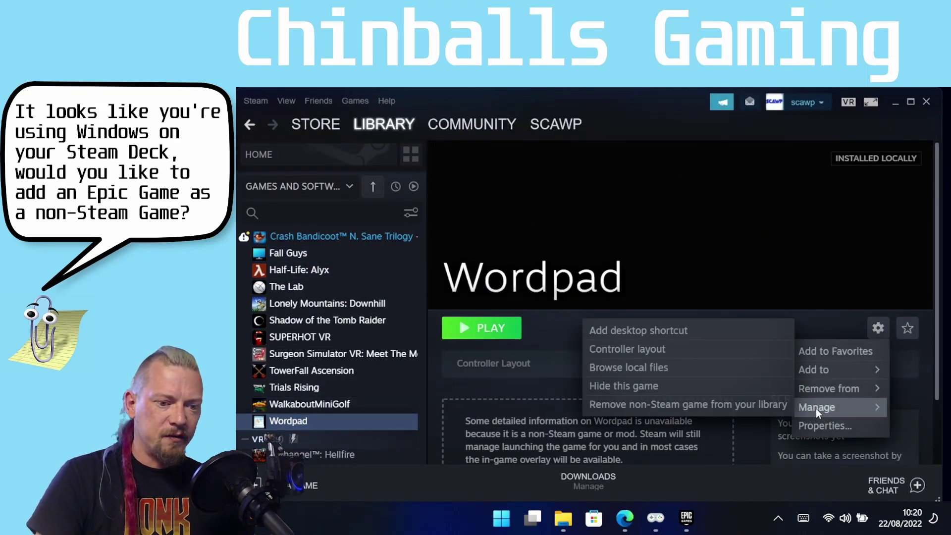
pyautogui.click(810, 420)
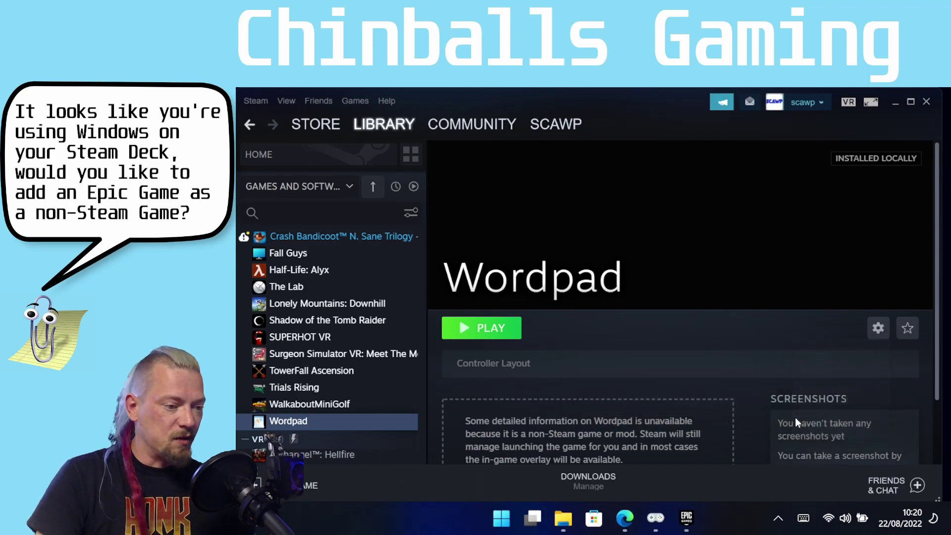
# - Clear Start In, paste the Rocket League Epic URL as Target, and rename it 'Rocket League'
pyautogui.click(622, 308)
pyautogui.hotkey('ctrl', 'a')
pyautogui.press('BackSpace')
pyautogui.click(600, 254)
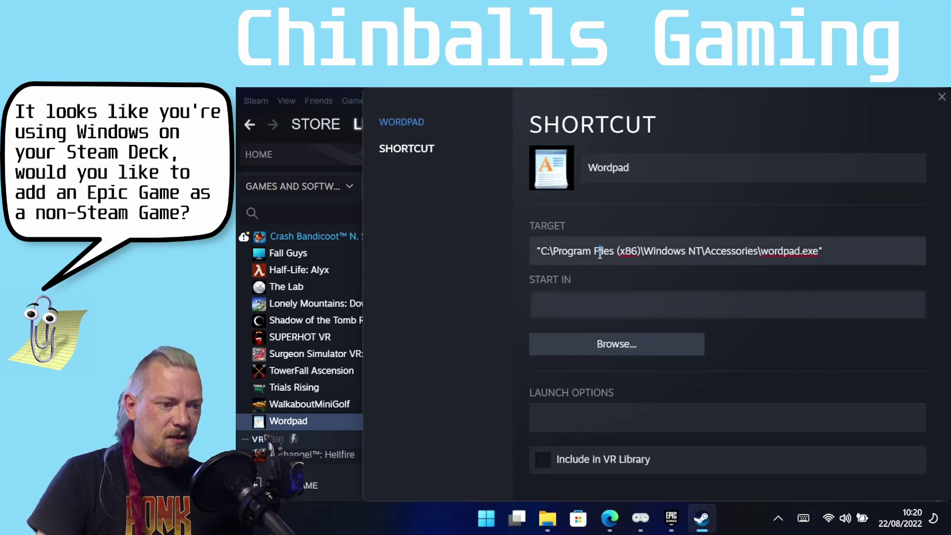
pyautogui.hotkey('ctrl', 'a')
pyautogui.hotkey('ctrl', 'v')
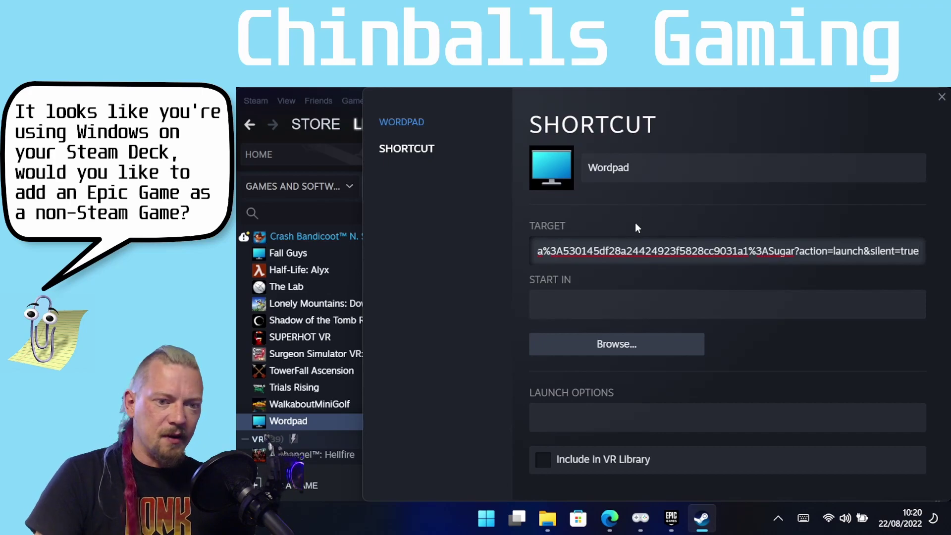
pyautogui.click(625, 174)
pyautogui.hotkey('ctrl', 'a')
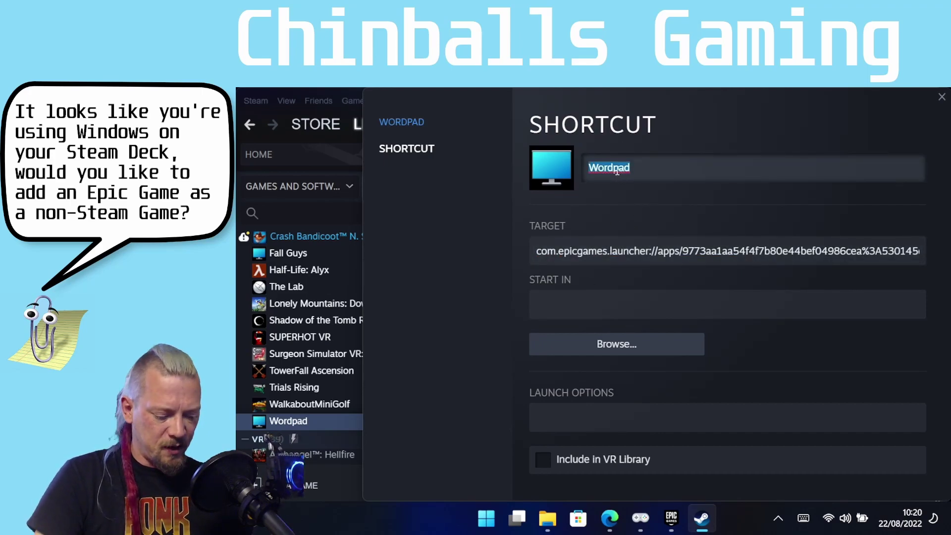
pyautogui.write('Rocket ')
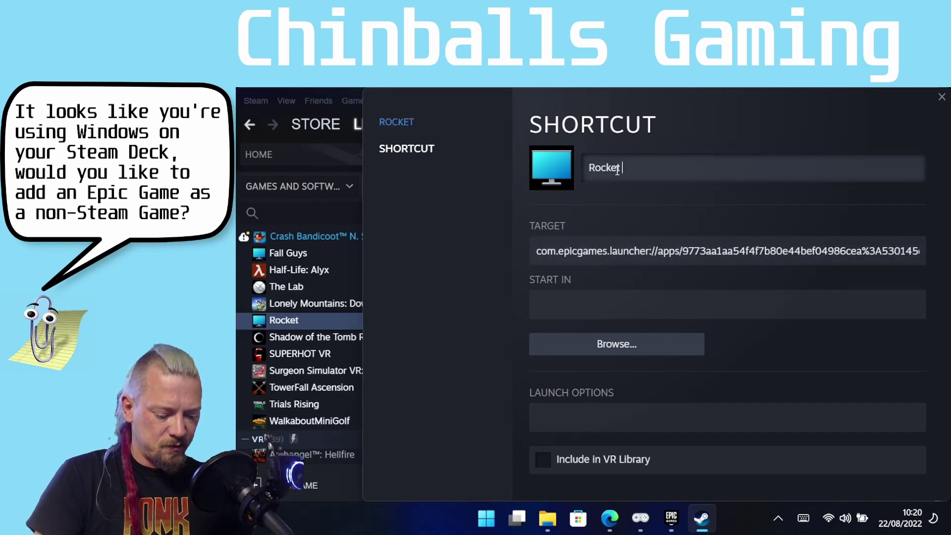
pyautogui.write('League')
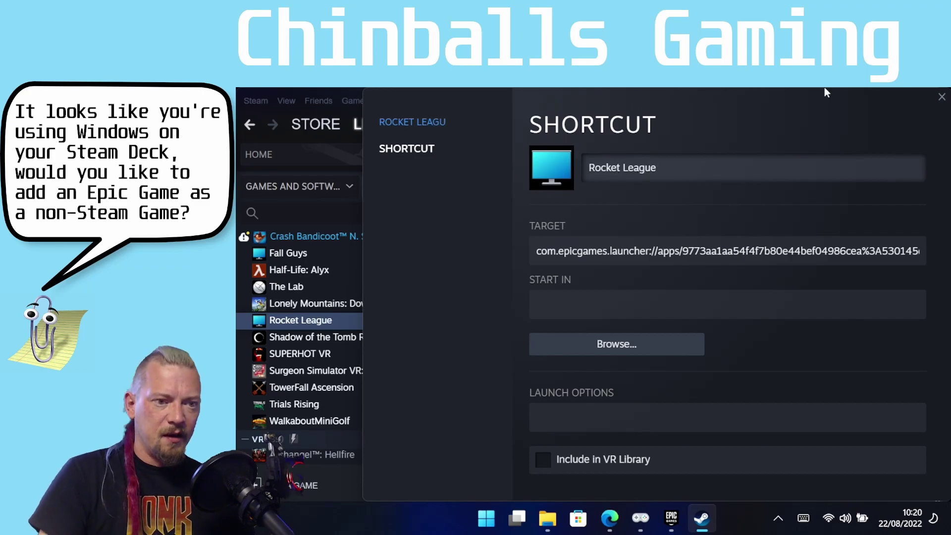
pyautogui.click(942, 97)
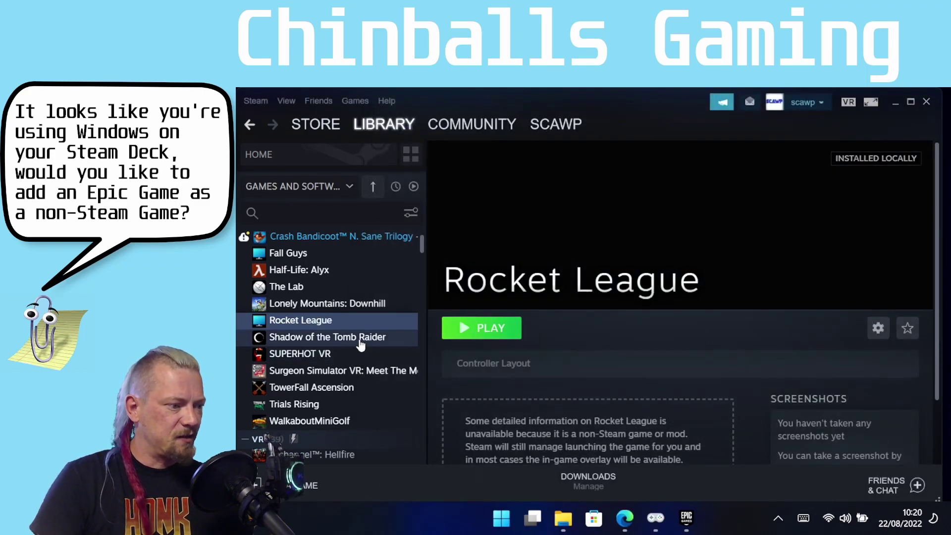
# - Select Fall Guys in the Steam library and launch it with PLAY
pyautogui.click(286, 258)
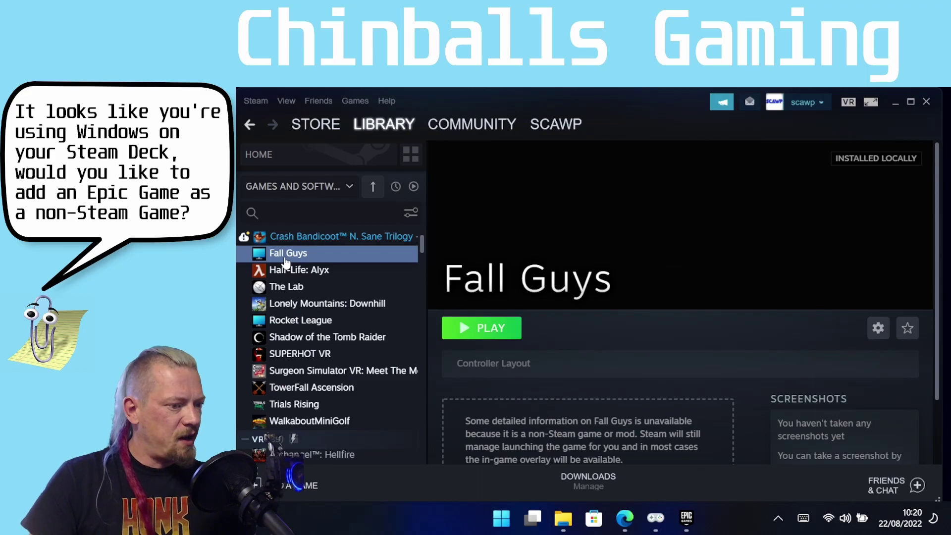
pyautogui.click(492, 329)
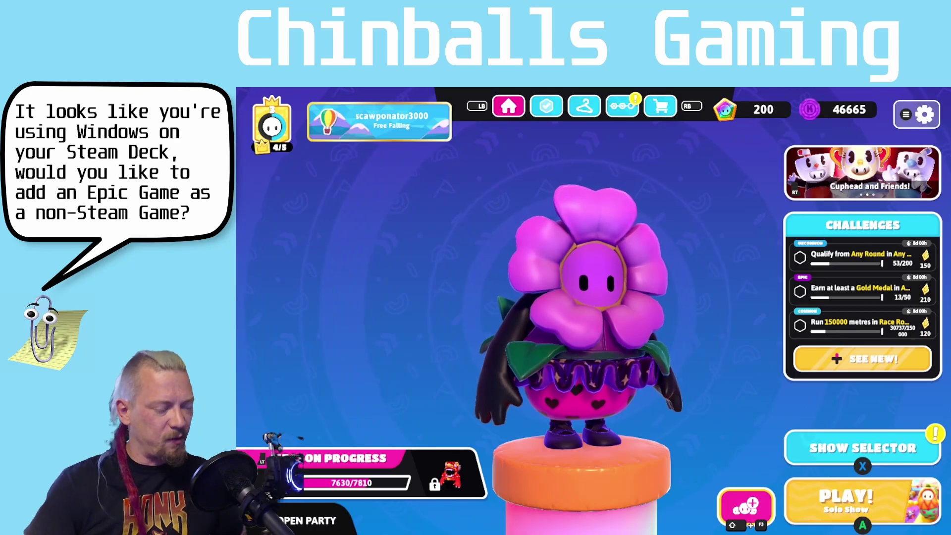
# - Launch Rocket League from its Steam library page
pyautogui.press('Escape')
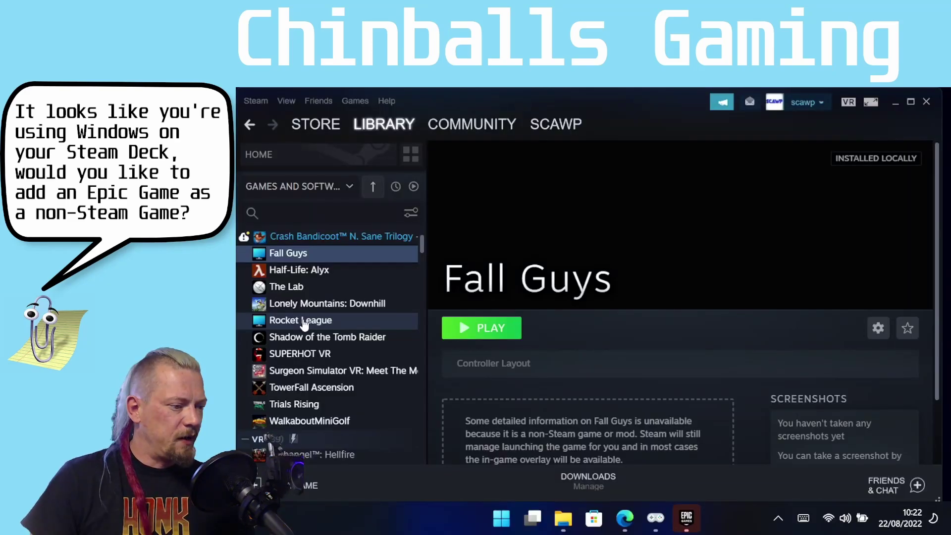
pyautogui.click(302, 321)
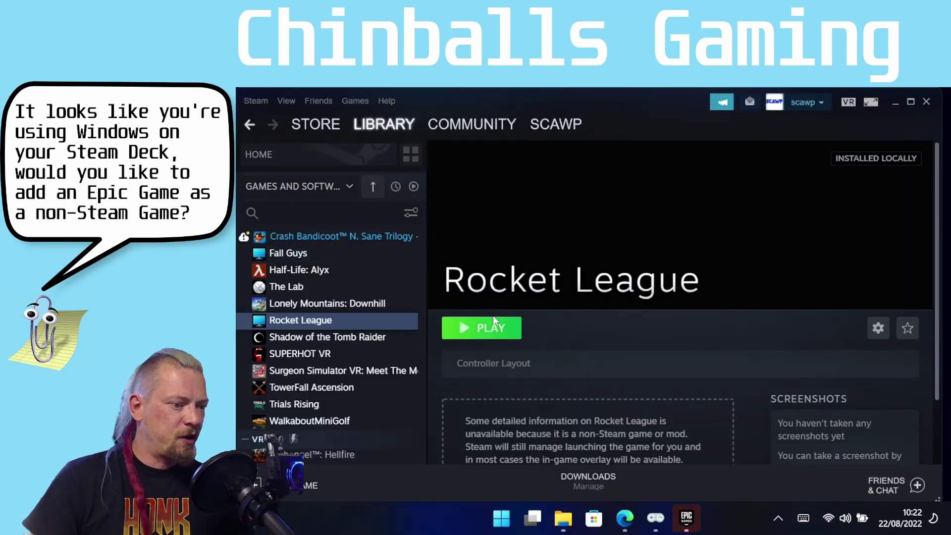
pyautogui.click(502, 330)
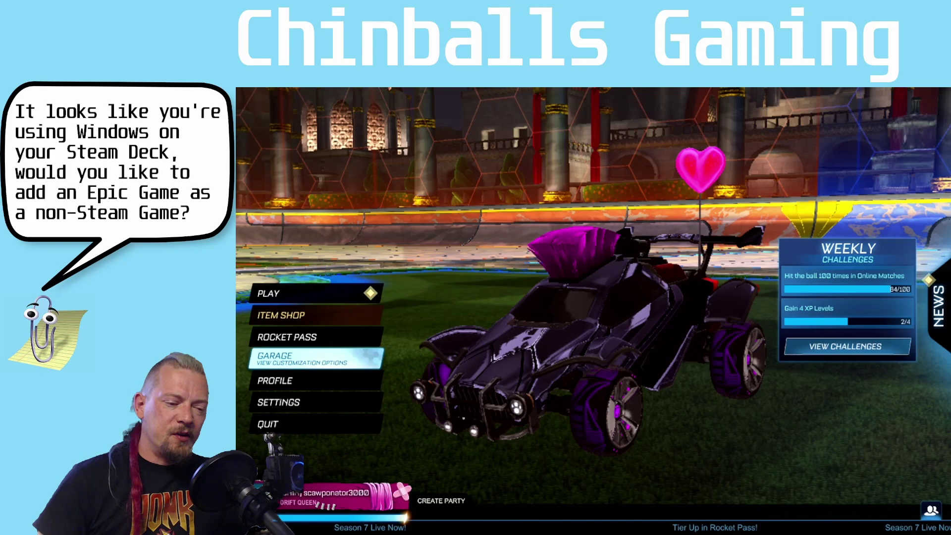
# - Quit Rocket League from its main menu and confirm YES
pyautogui.press('Up')
pyautogui.press('Up')
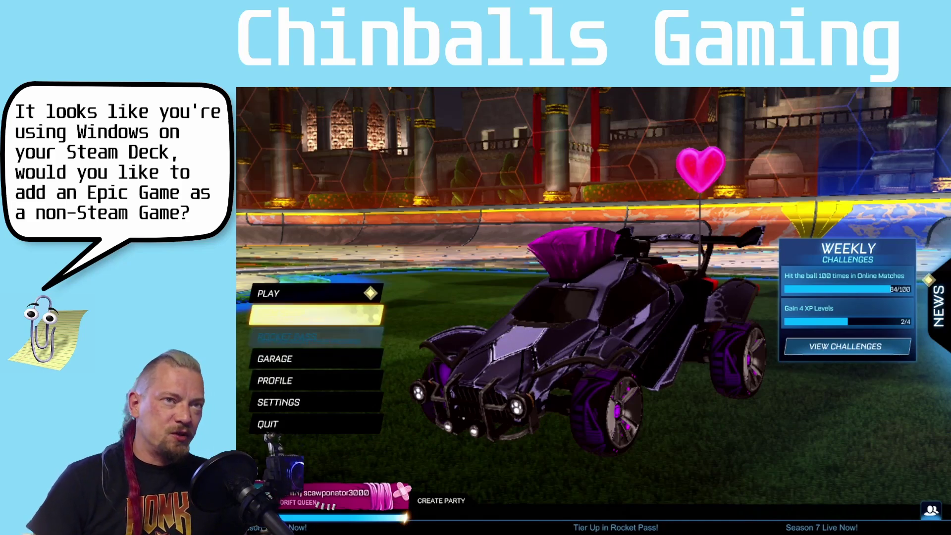
pyautogui.press('Down')
pyautogui.press('Down')
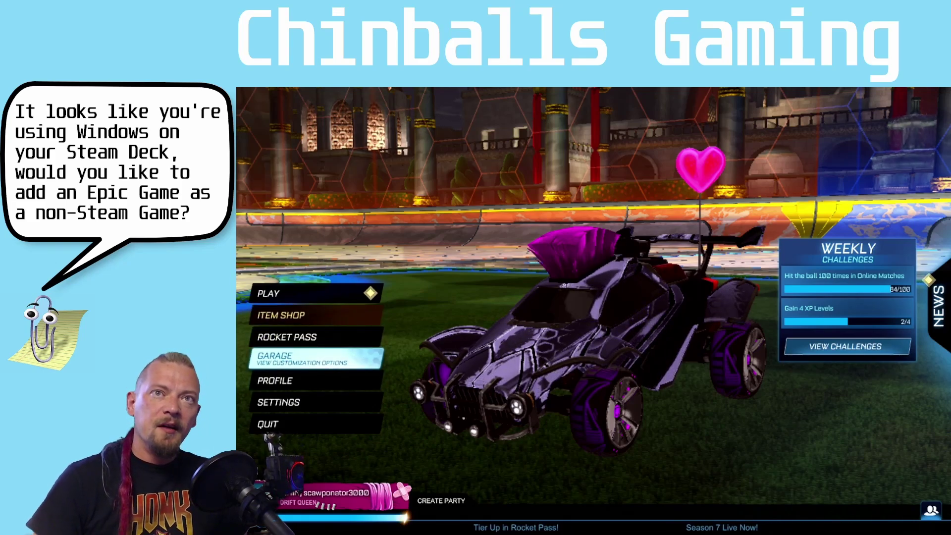
pyautogui.press('Down')
pyautogui.press('Down')
pyautogui.press('Down')
pyautogui.press('Return')
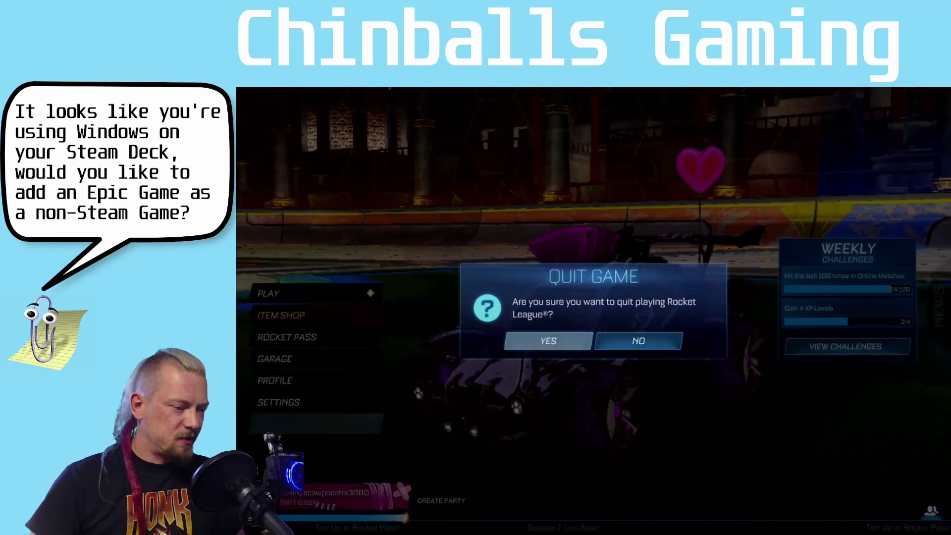
pyautogui.press('Return')
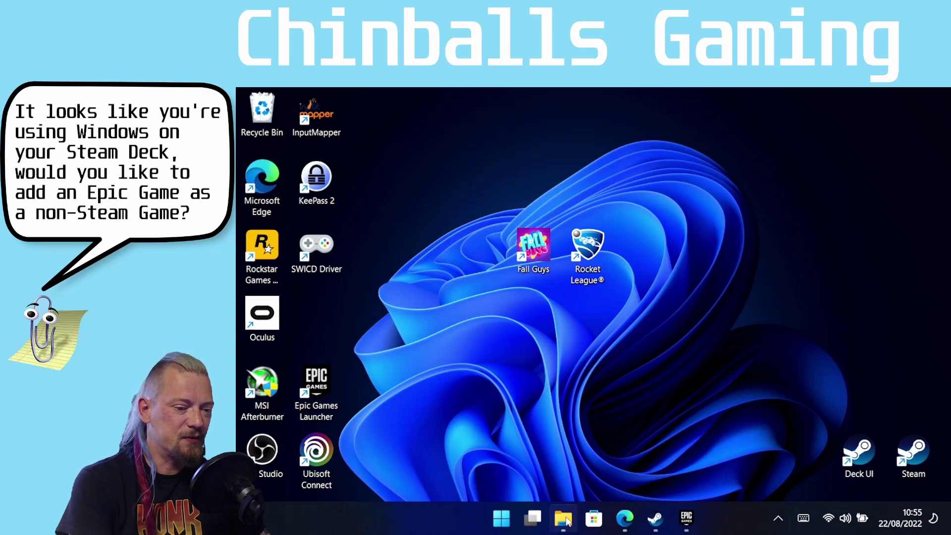
# - Maximize Edge, go to the BoilR v1.4.4 GitHub release assets, and run windows_BoilR.exe
pyautogui.click(626, 520)
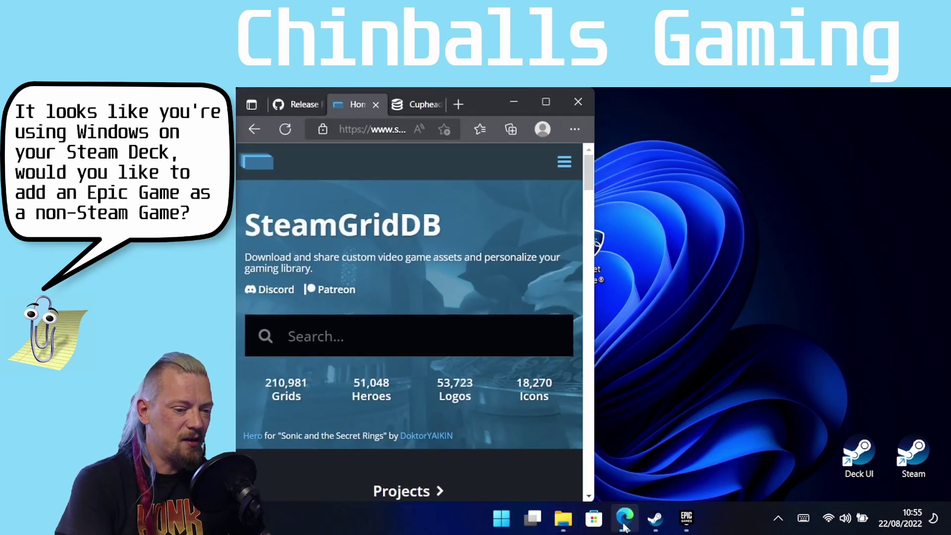
pyautogui.doubleClick(550, 98)
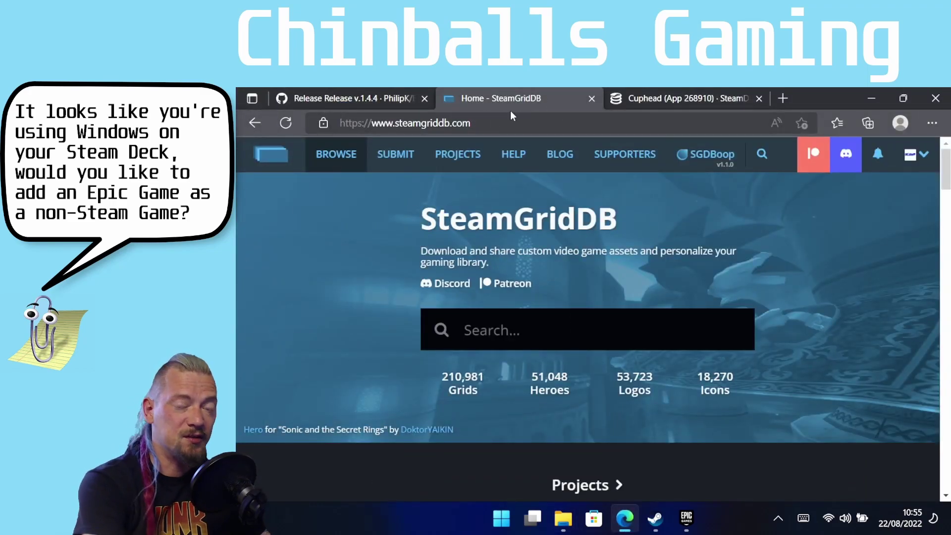
pyautogui.click(333, 102)
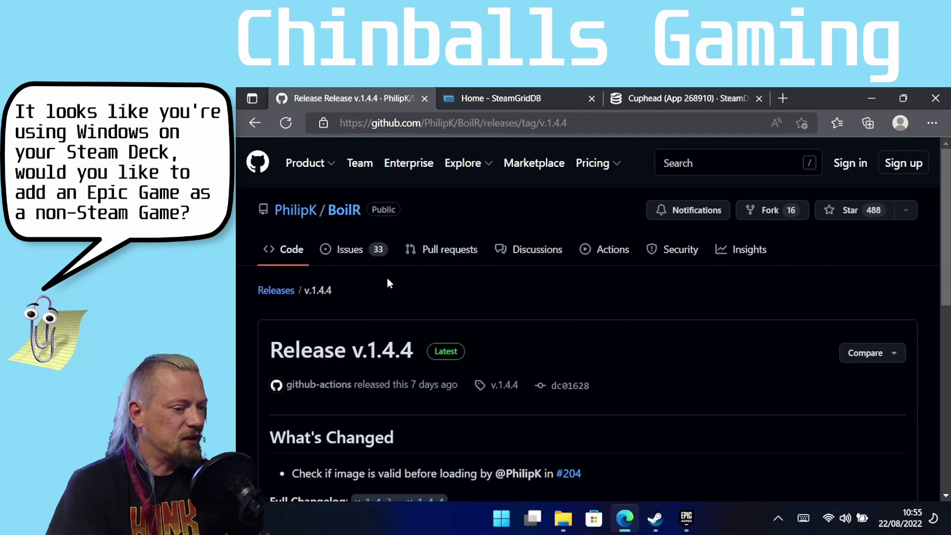
pyautogui.scroll(-5, 389, 285)
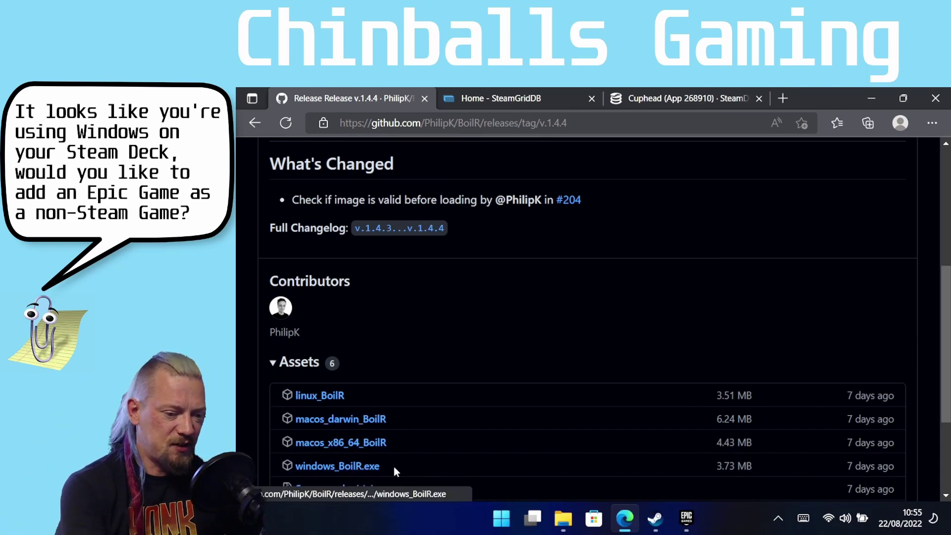
pyautogui.click(334, 465)
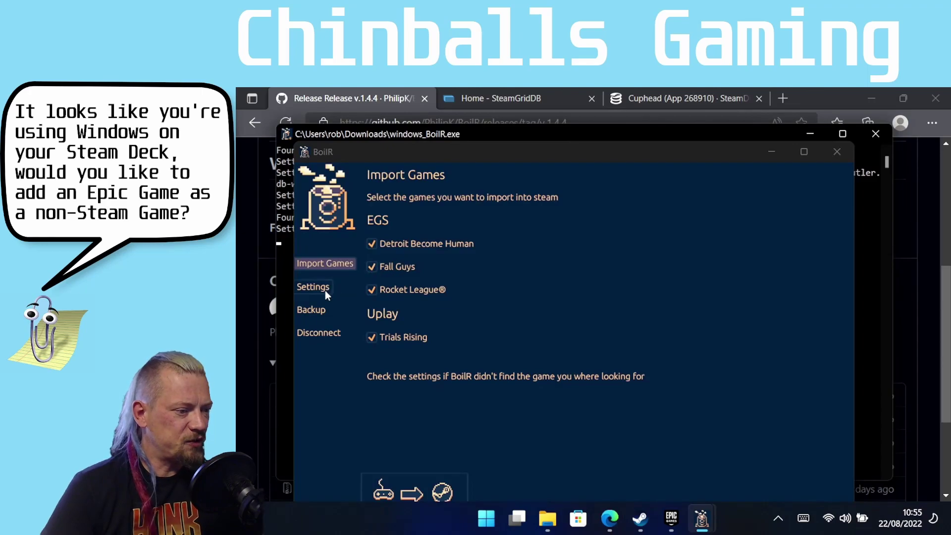
# - In BoilR settings, tick Fall Guys and Rocket League under 'Force games to launch through Epic Launcher'
pyautogui.click(312, 288)
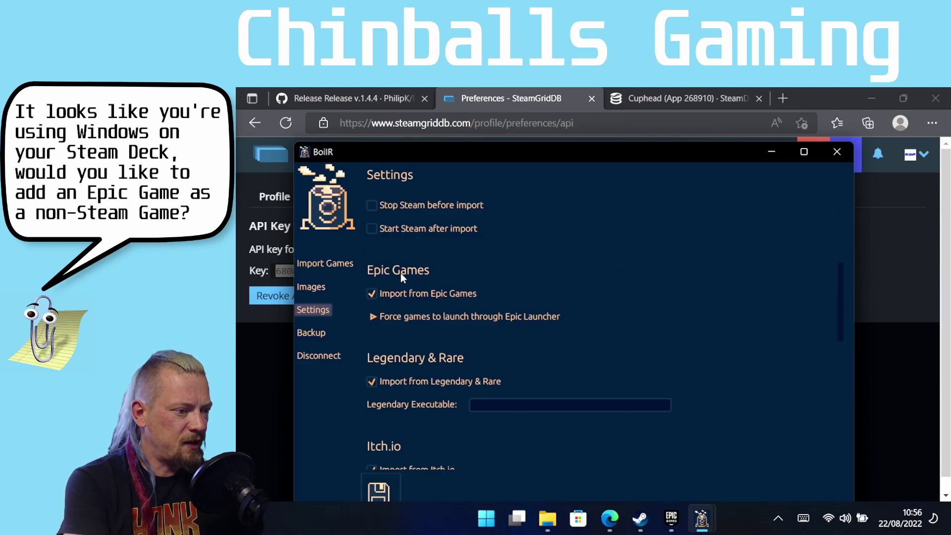
pyautogui.click(369, 317)
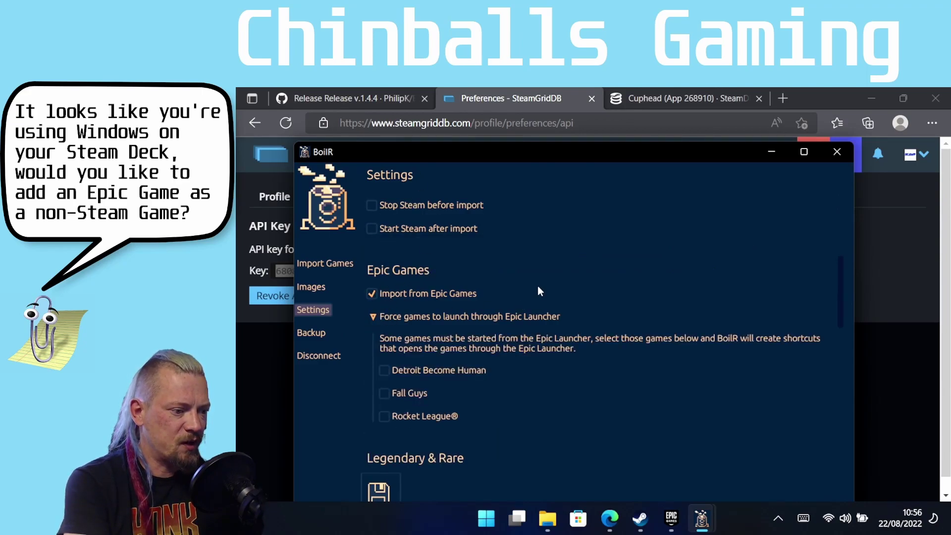
pyautogui.scroll(-1, 403, 359)
pyautogui.click(385, 358)
pyautogui.click(385, 381)
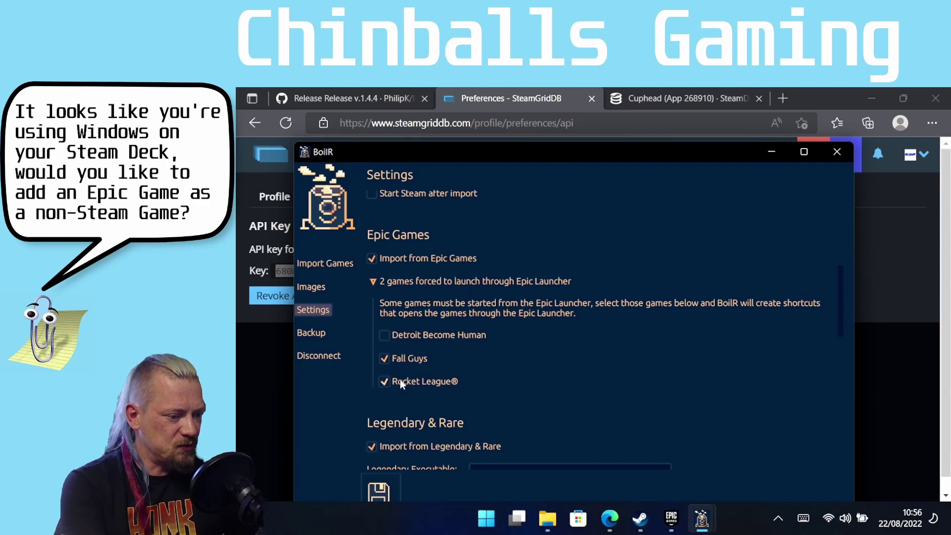
pyautogui.scroll(-5, 426, 373)
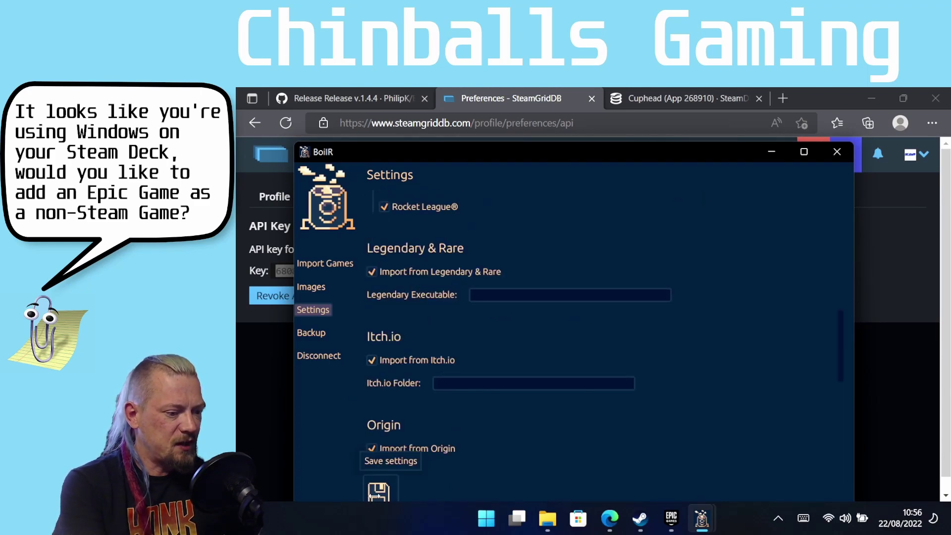
# - Maximize BoilR and run a first import of the listed games into Steam
pyautogui.click(804, 152)
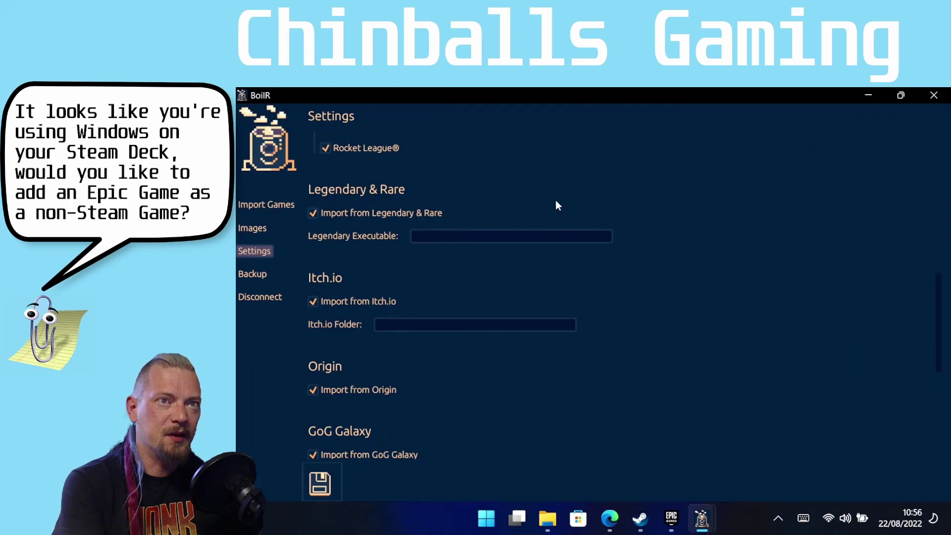
pyautogui.click(266, 204)
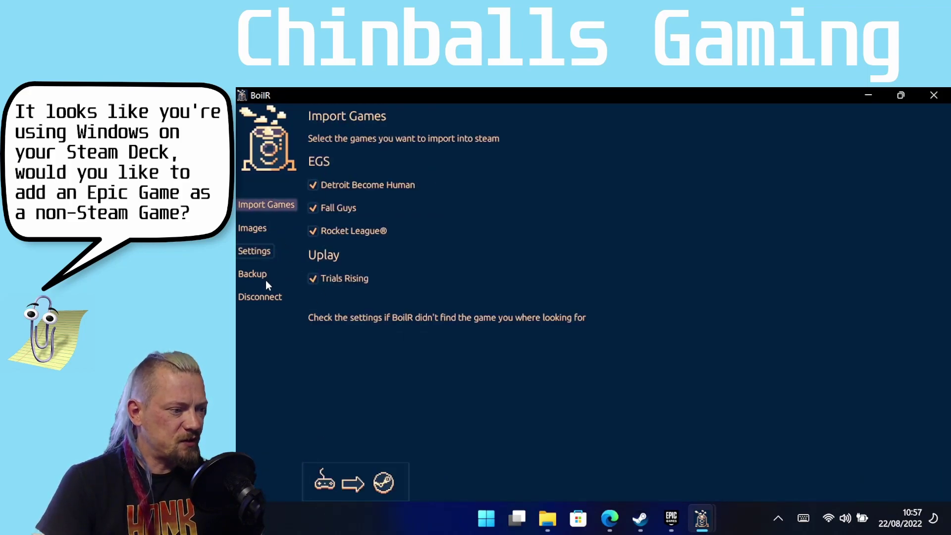
pyautogui.click(352, 483)
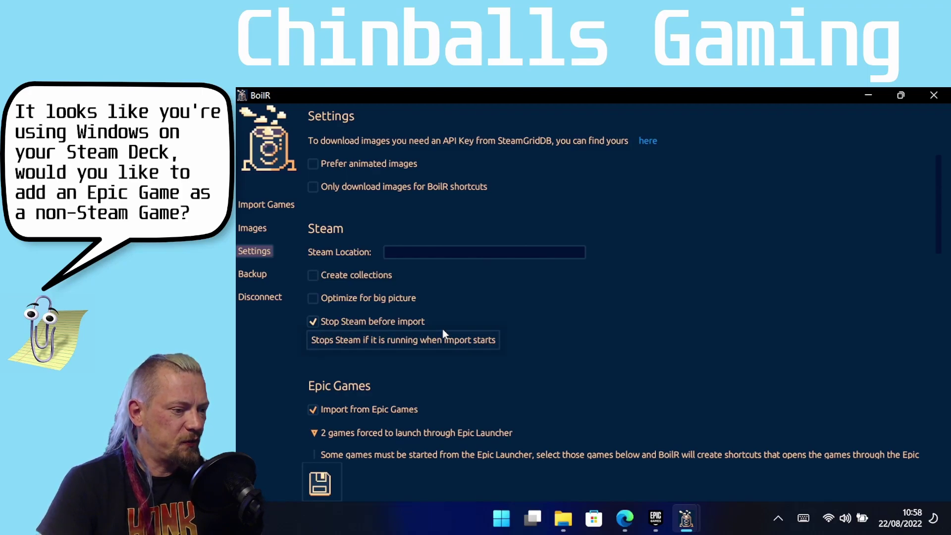
# - Save the BoilR settings and re-import Detroit Become Human, Fall Guys, Rocket League and Trials Rising
pyautogui.click(319, 485)
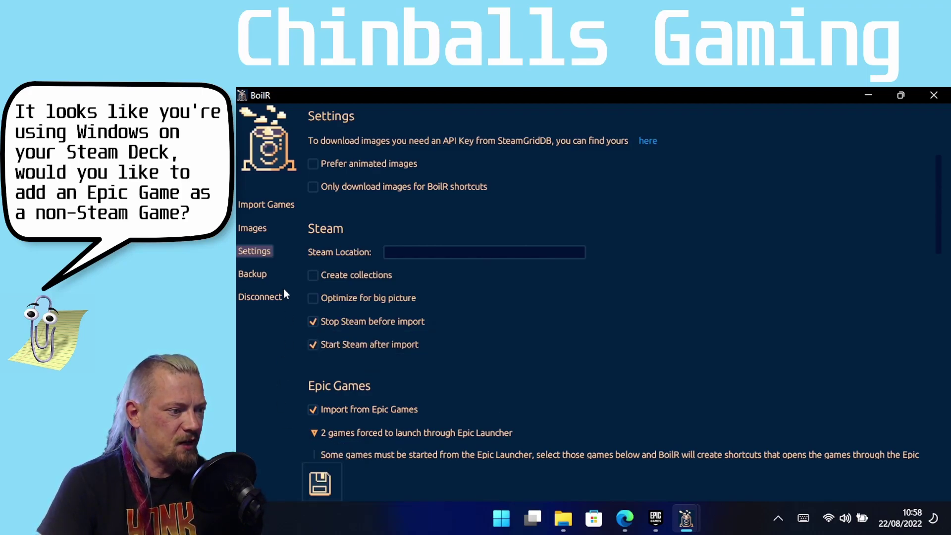
pyautogui.click(266, 205)
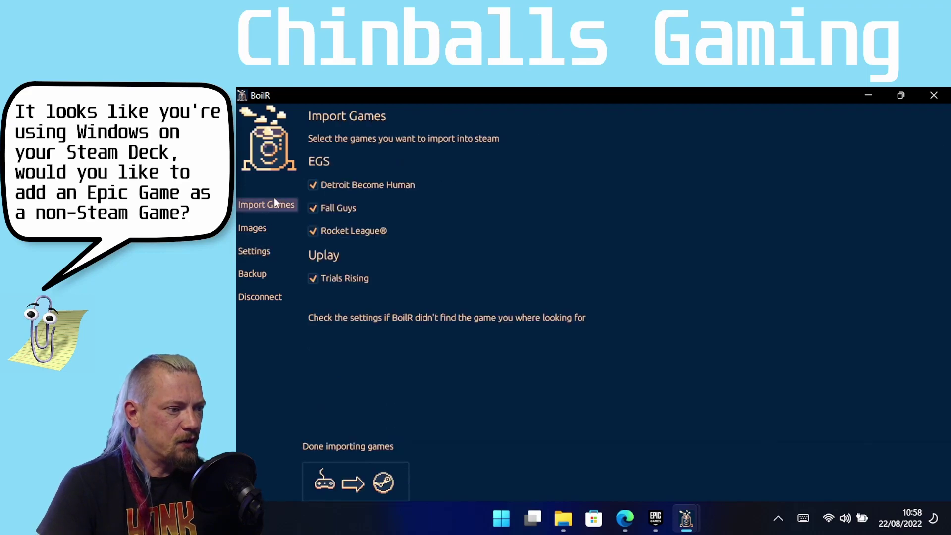
pyautogui.click(357, 482)
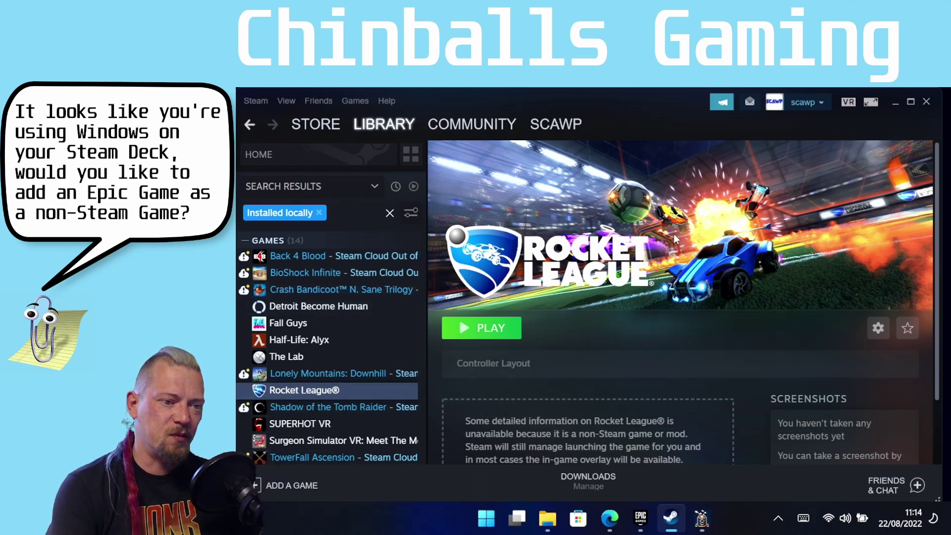
# - View the Fall Guys, Detroit Become Human, Rocket League and Trials Rising library pages to check their artwork
pyautogui.scroll(-2, 473, 292)
pyautogui.click(294, 327)
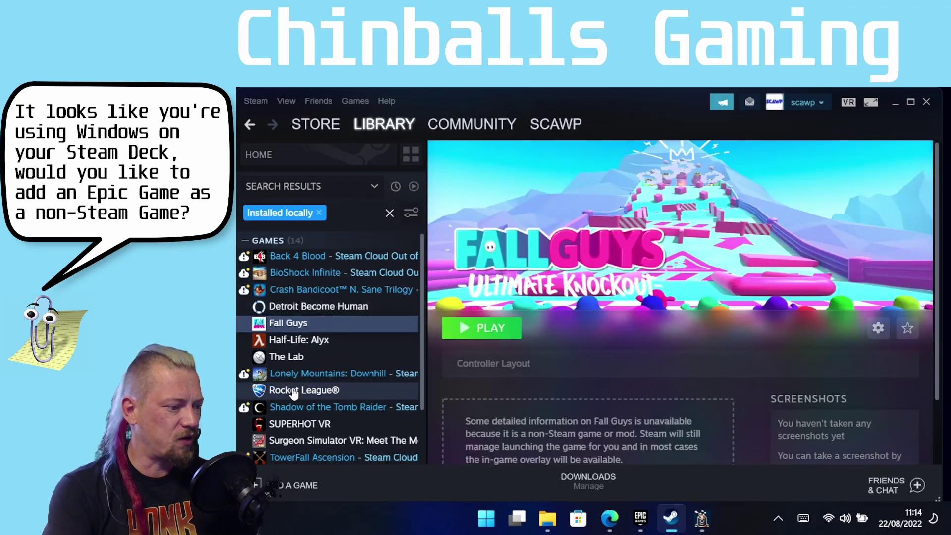
pyautogui.click(335, 307)
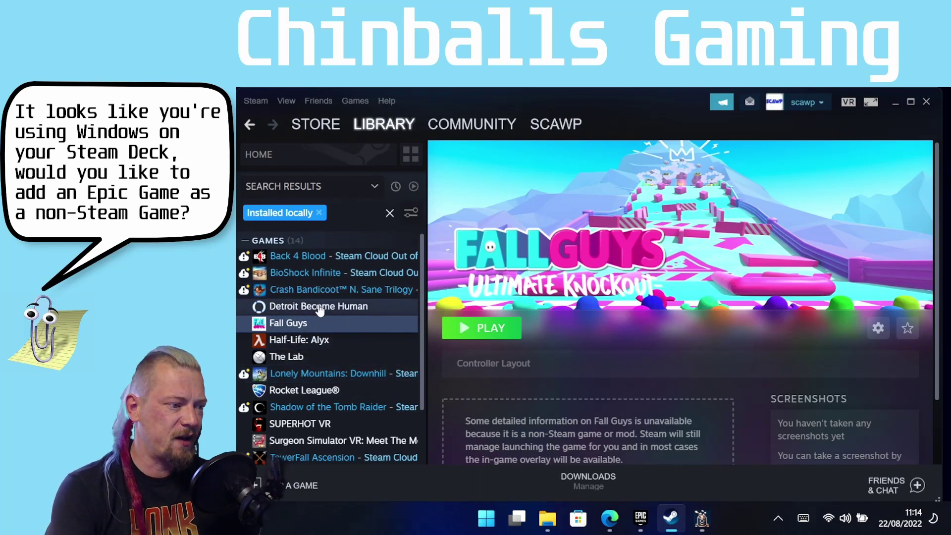
pyautogui.click(290, 389)
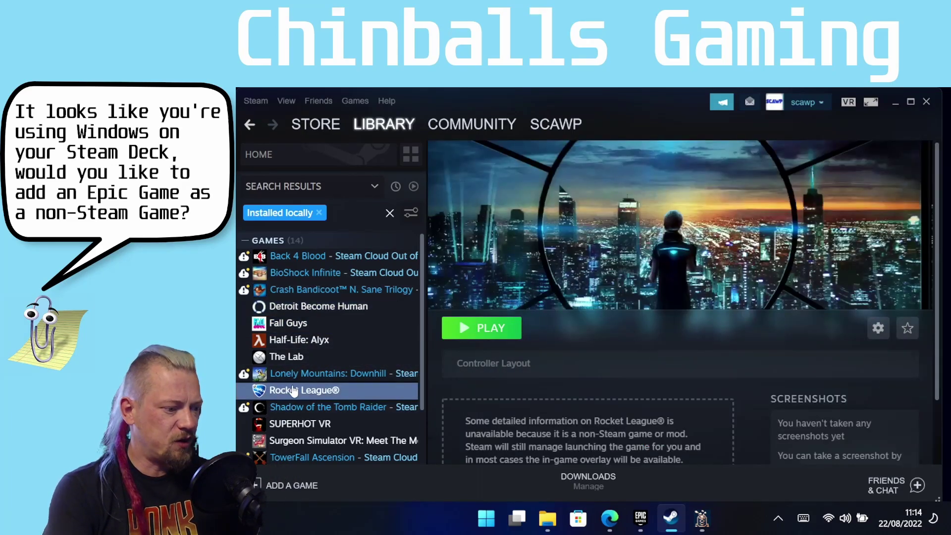
pyautogui.scroll(-2, 291, 391)
pyautogui.click(291, 407)
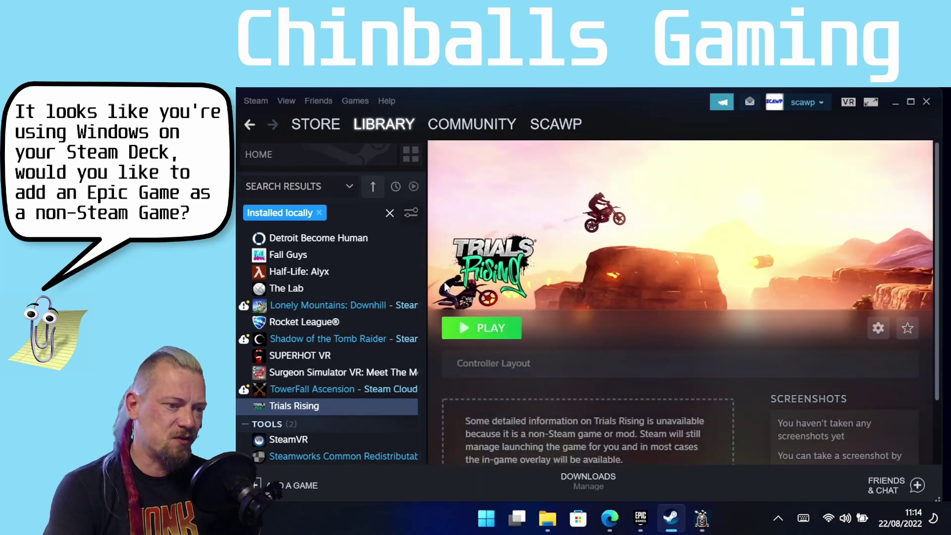